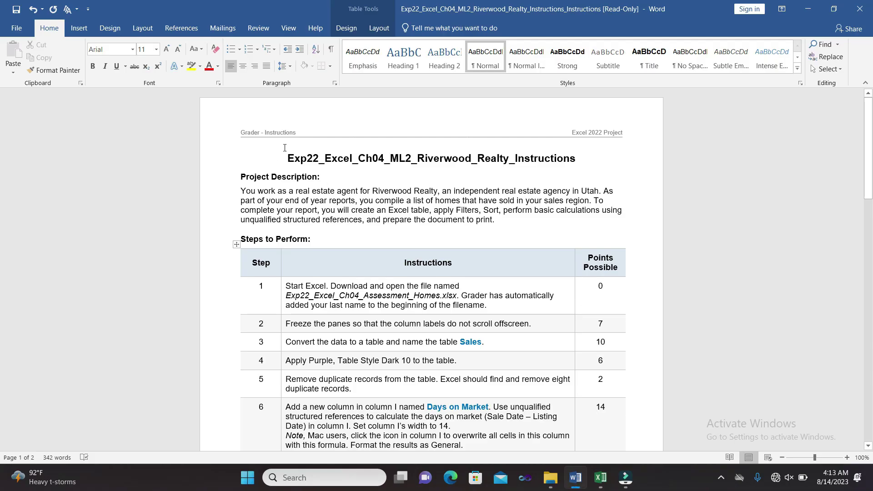
Highlight the instructions title and the project description paragraph in yellow
left_click_drag(291, 159, 567, 161)
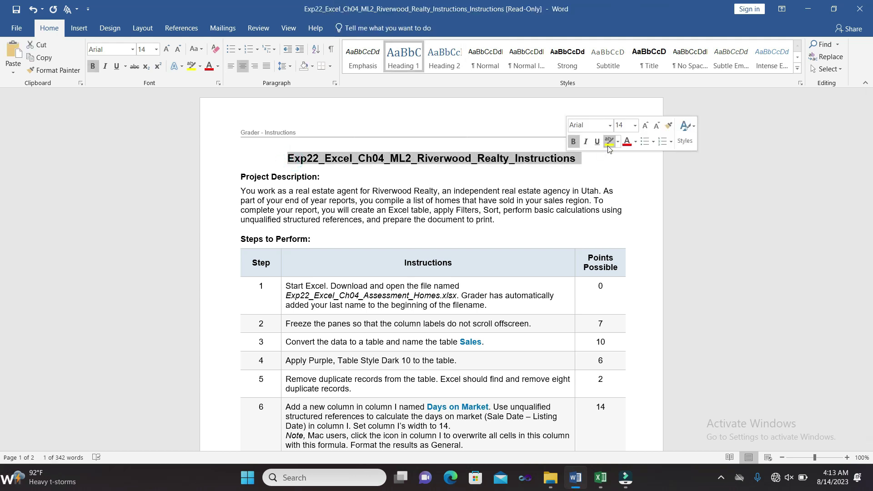
left_click(609, 146)
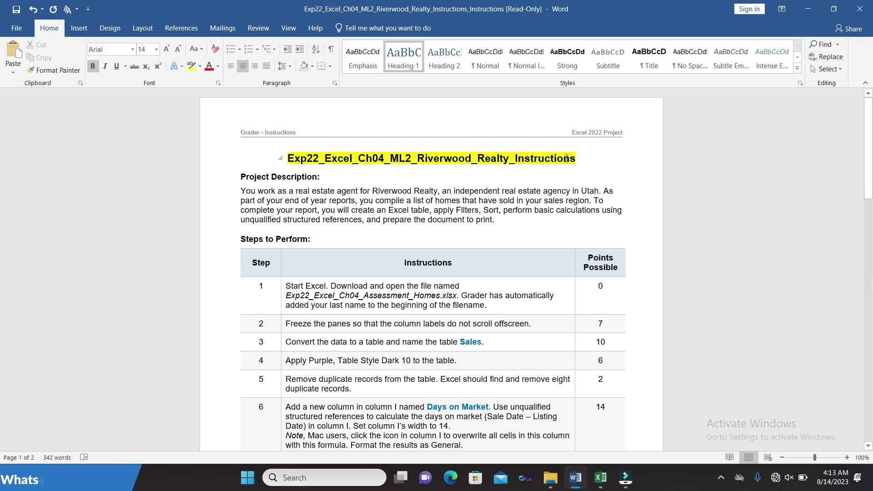
mouse_move(241, 190)
left_mouse_down()
mouse_move(472, 205)
mouse_move(499, 220)
left_mouse_up()
left_click(540, 202)
left_click(611, 234)
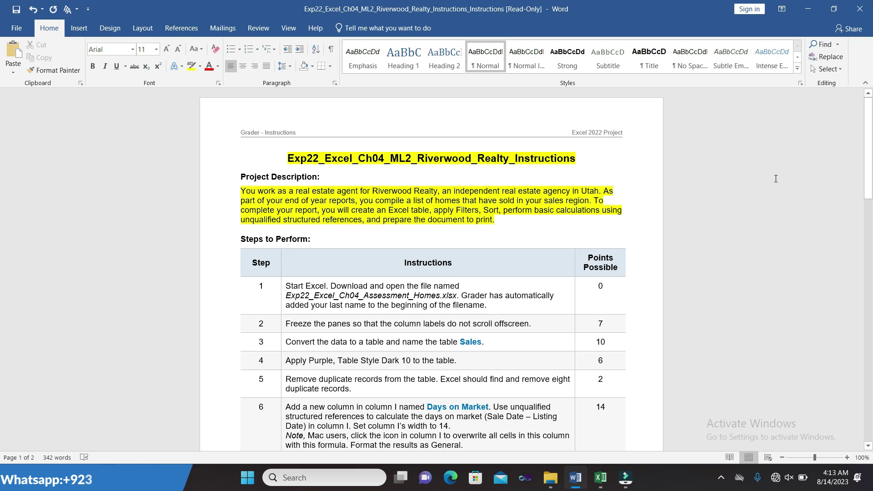
Remove the yellow highlight from the project description paragraph, leaving the title highlighted
left_click_drag(869, 150, 868, 170)
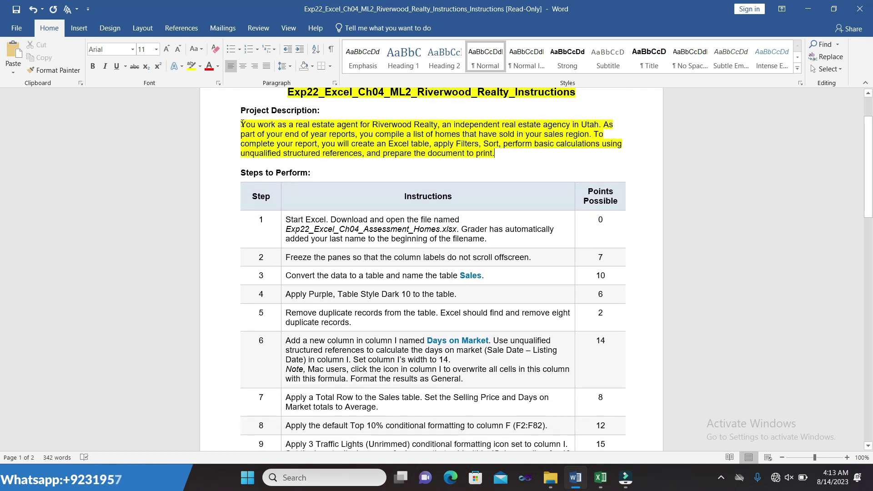
left_click_drag(242, 124, 499, 155)
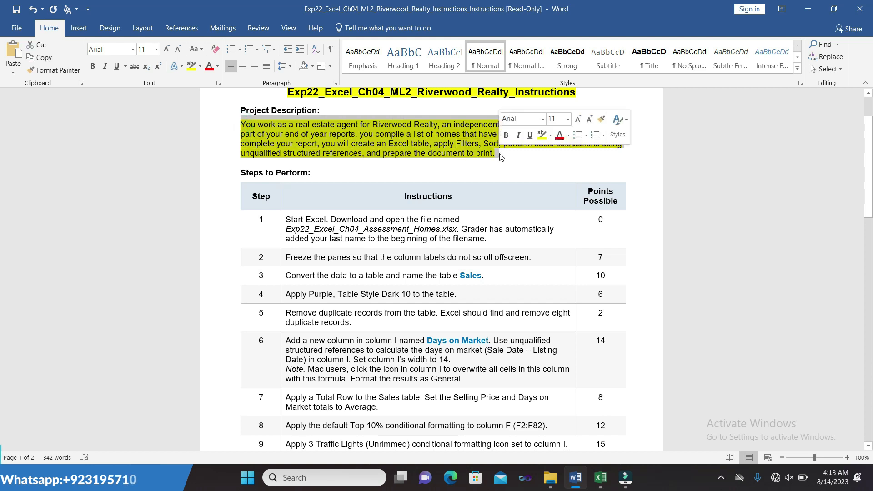
left_click(542, 135)
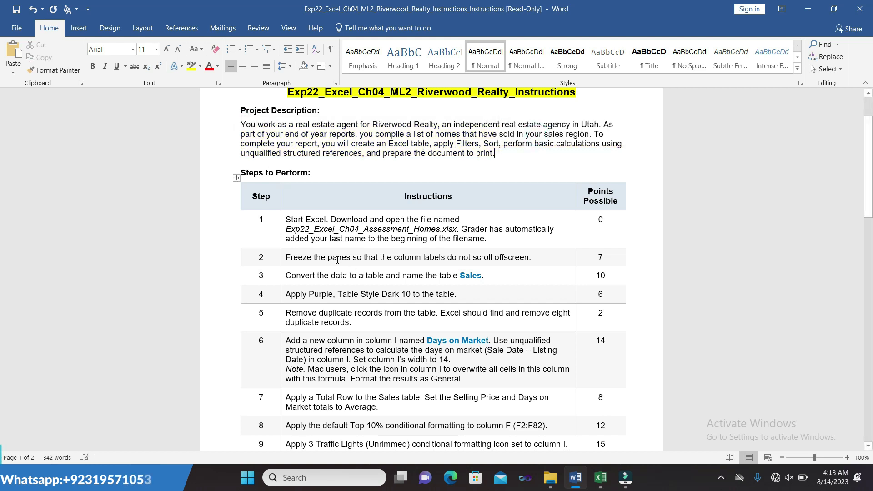
left_click(282, 220)
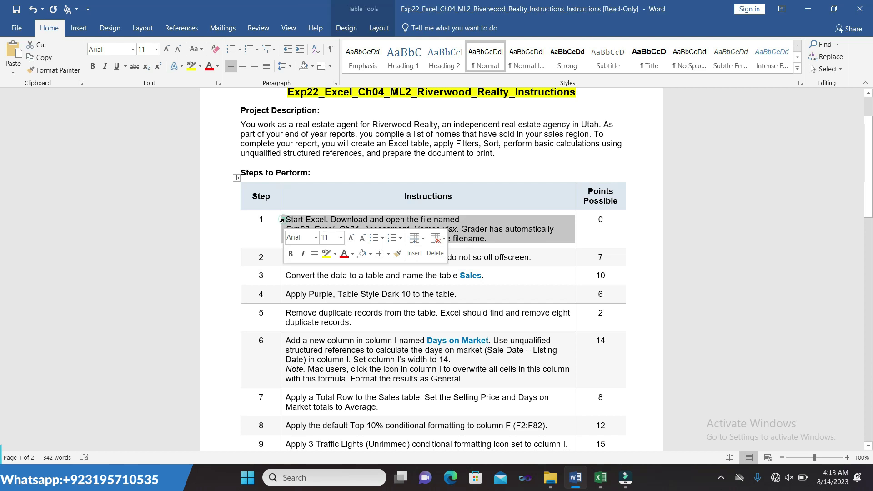
Highlight the Step 1 instruction text in yellow and select the workbook file name in it
left_click(326, 253)
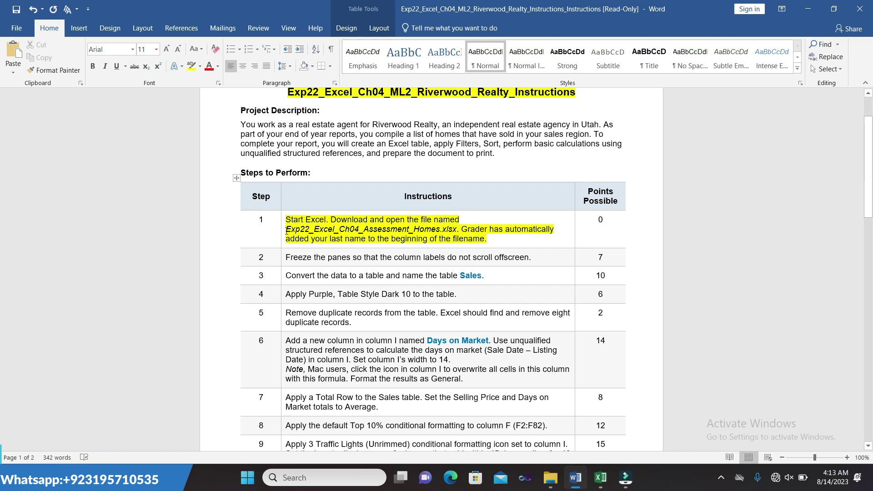
left_click_drag(289, 231, 396, 223)
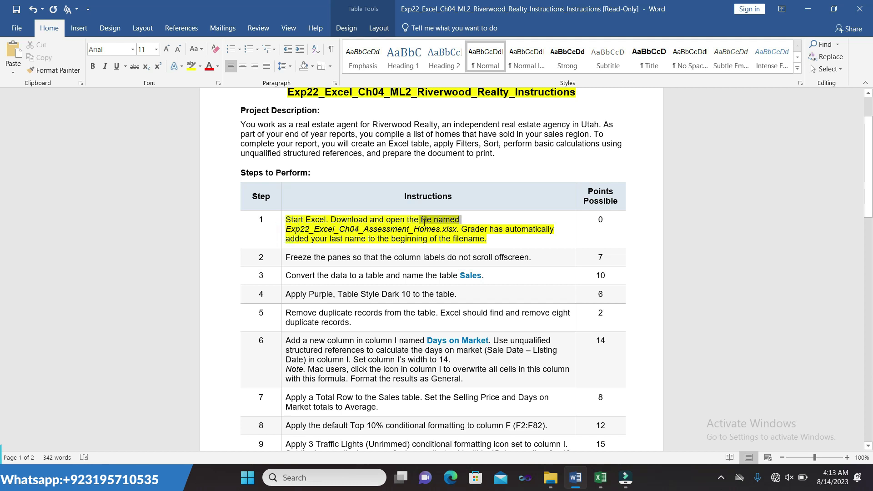
left_click_drag(396, 224, 457, 229)
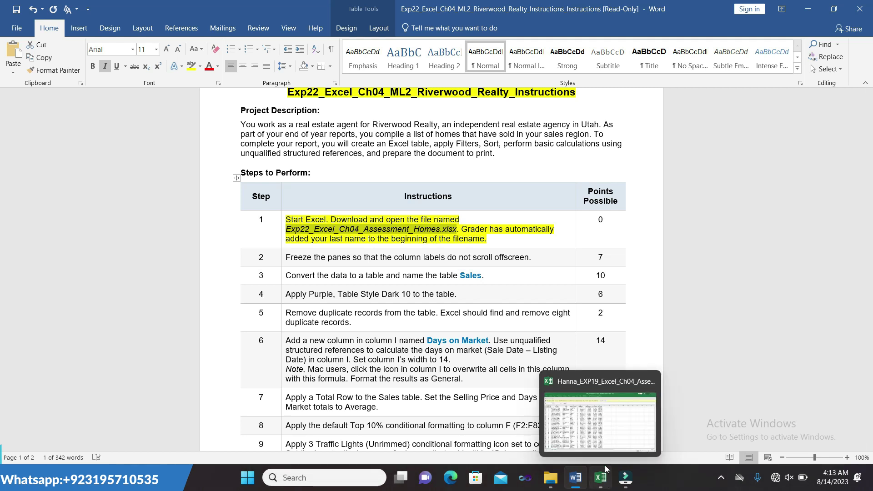
Enable editing on the Homes workbook in Excel, then return to the Word instructions
left_click(600, 478)
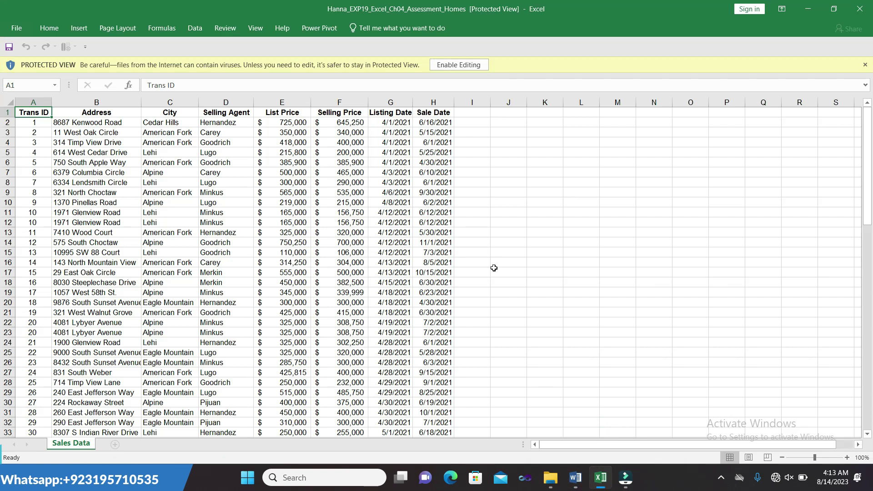
left_click(444, 64)
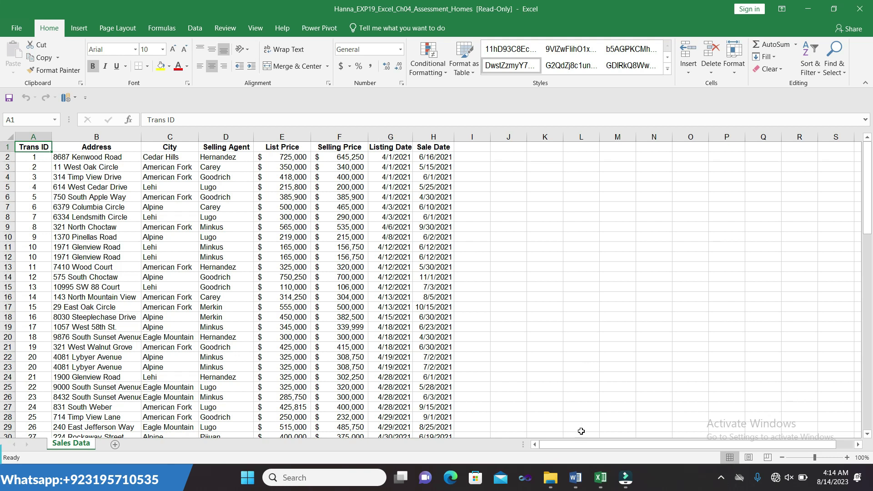
left_click(576, 478)
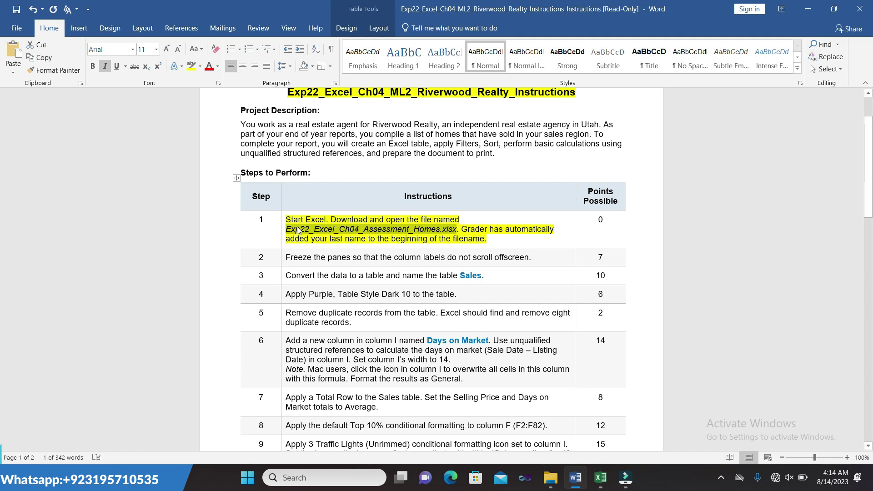
Remove Step 1's yellow highlight and highlight the Step 2 freeze-panes sentence instead
left_click(284, 220)
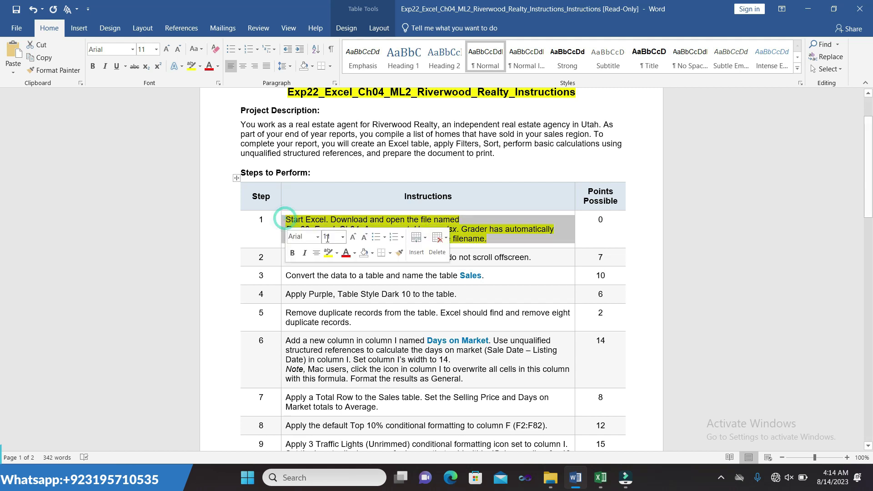
left_click(328, 253)
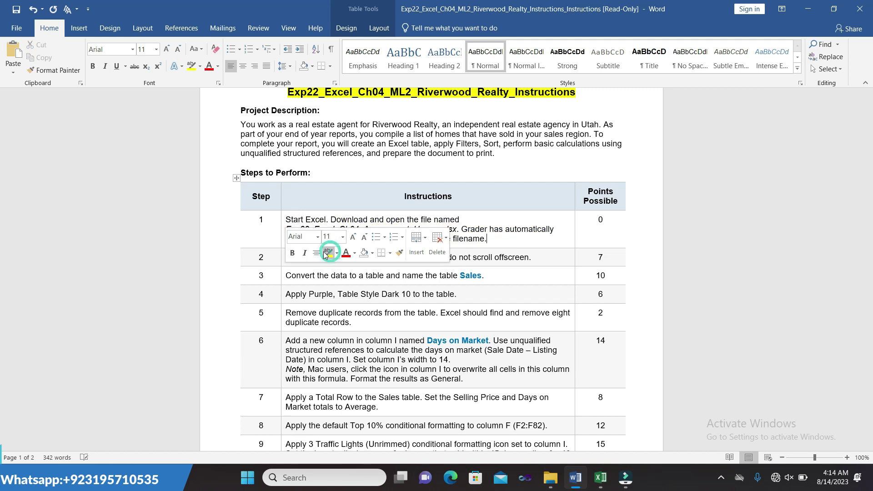
left_click(273, 261)
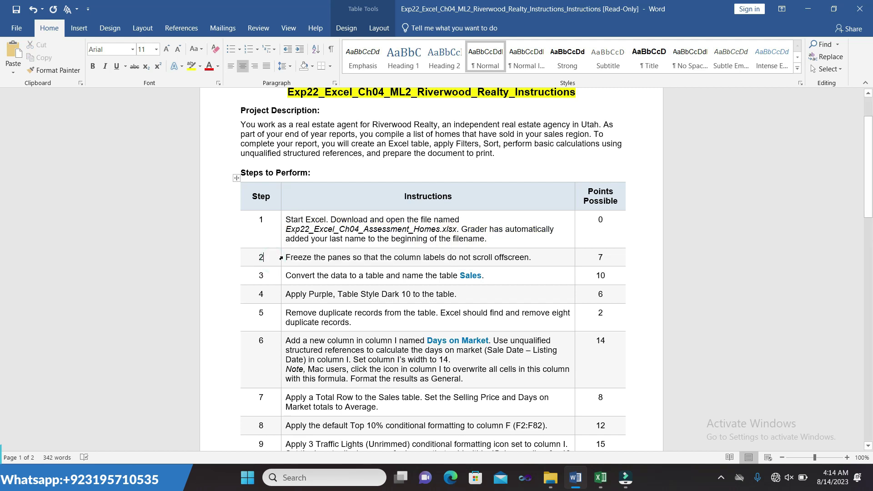
left_click(282, 259)
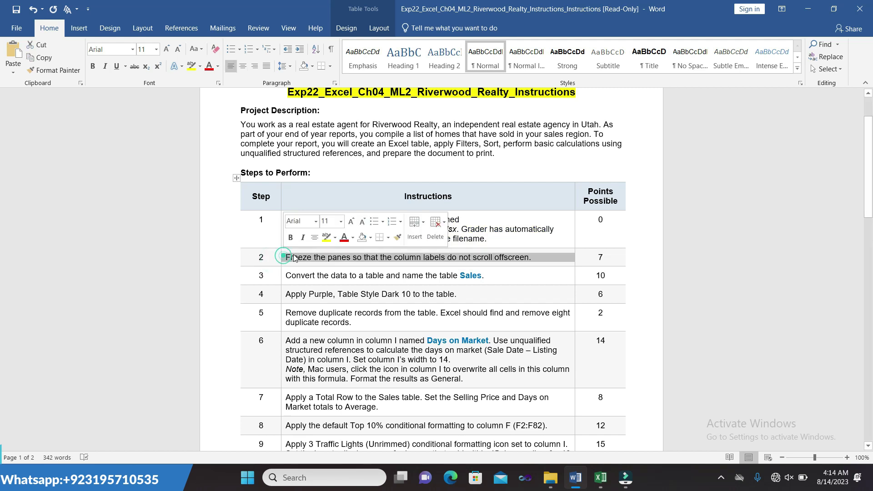
left_click(325, 239)
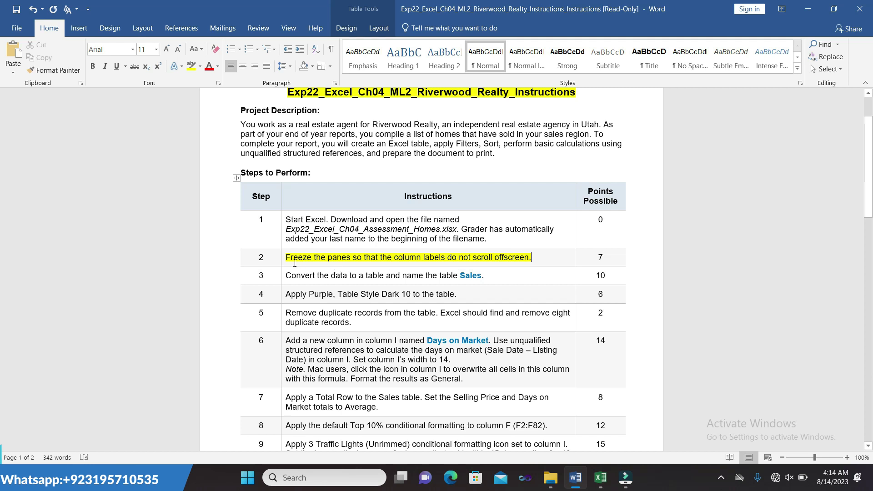
left_click_drag(287, 258, 523, 261)
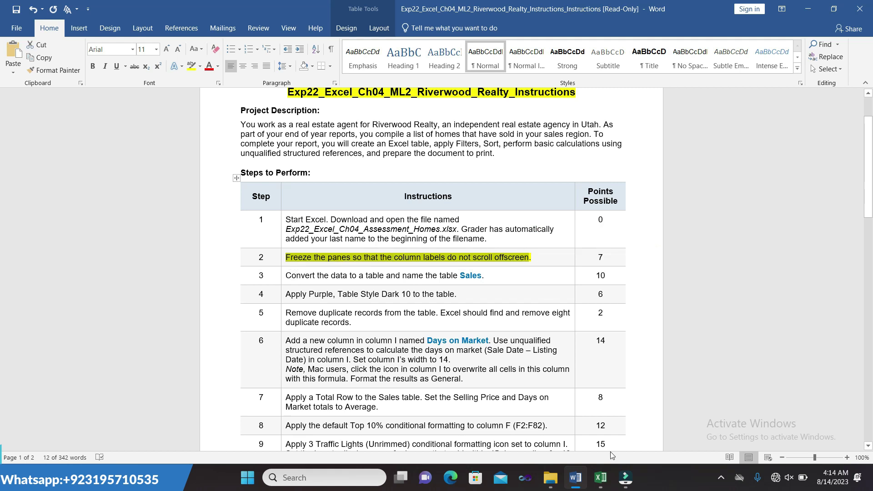
left_click(600, 483)
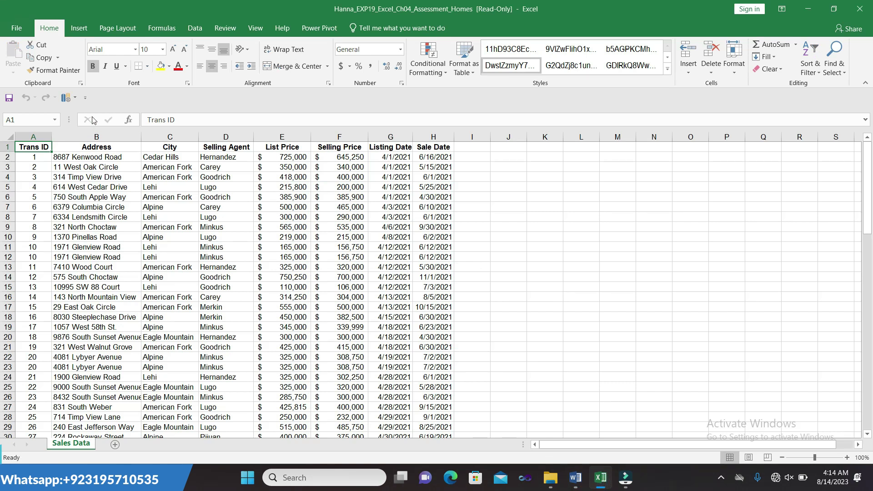
Look through the Page Layout, Formulas, Data, Review and View ribbon tabs
left_click(116, 28)
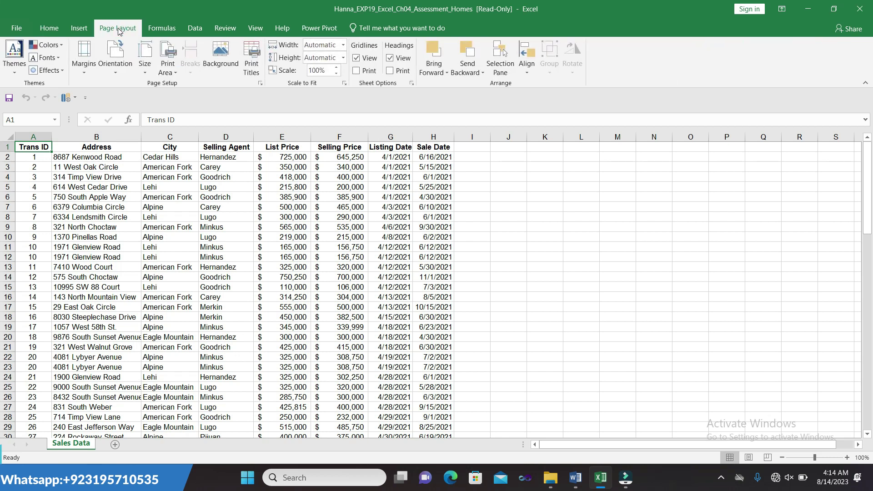
left_click(166, 25)
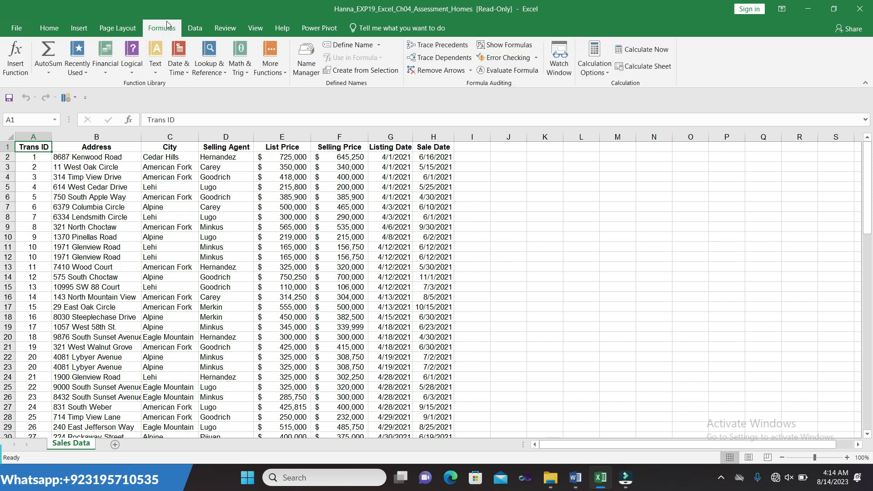
left_click(205, 28)
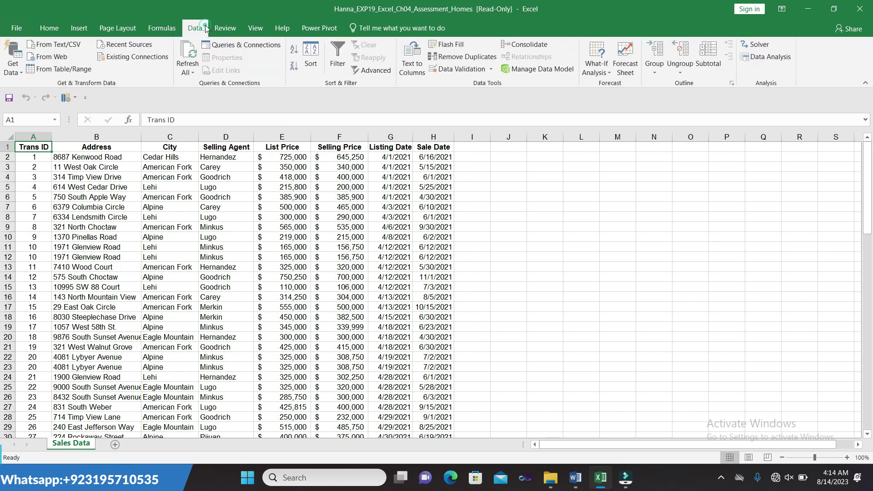
left_click(225, 27)
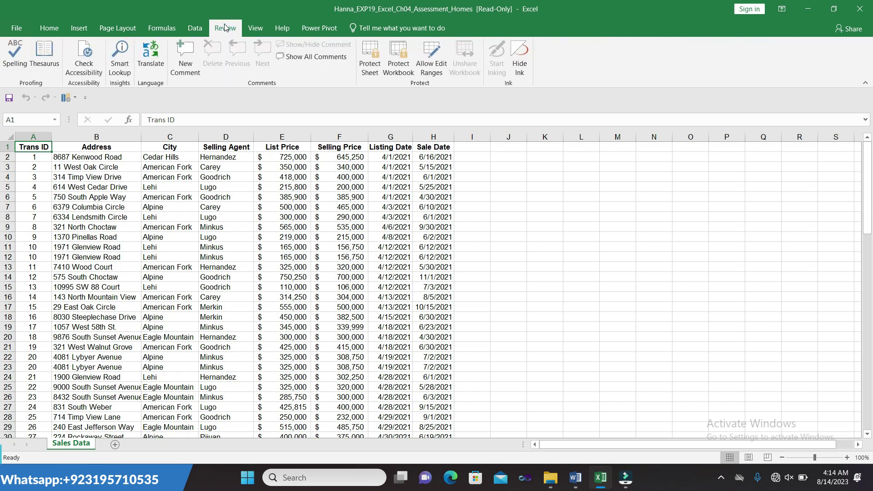
left_click(255, 28)
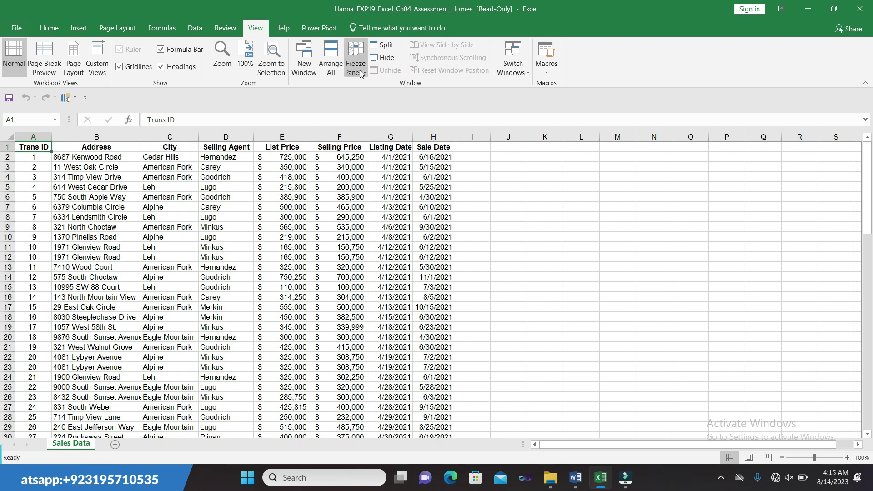
Freeze the panes on the Sales Data sheet, confirm they froze, and return to Word
left_click(361, 73)
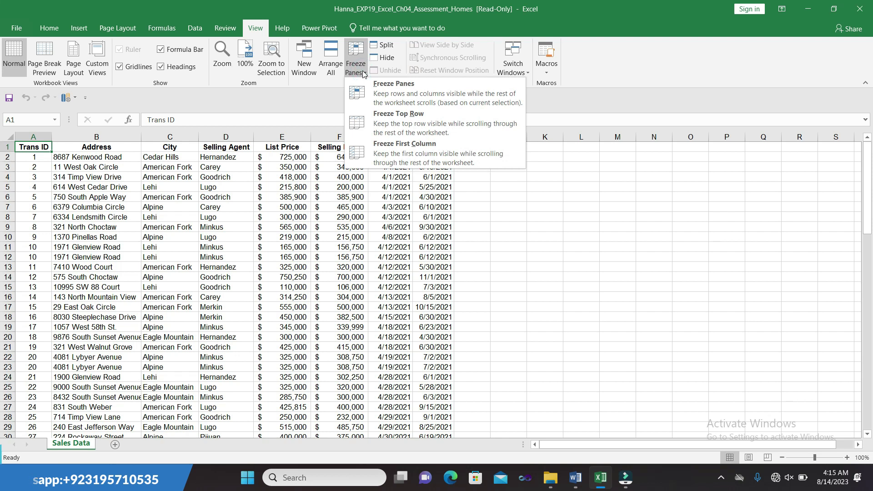
left_click(382, 88)
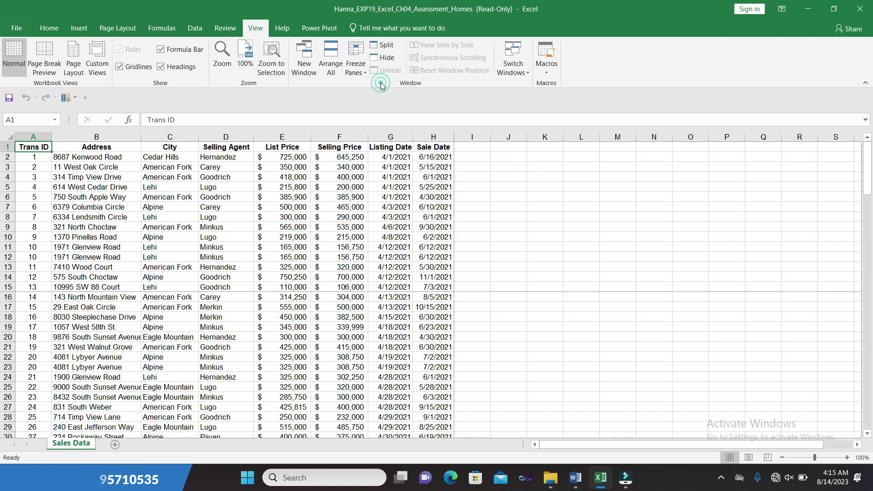
left_click(367, 74)
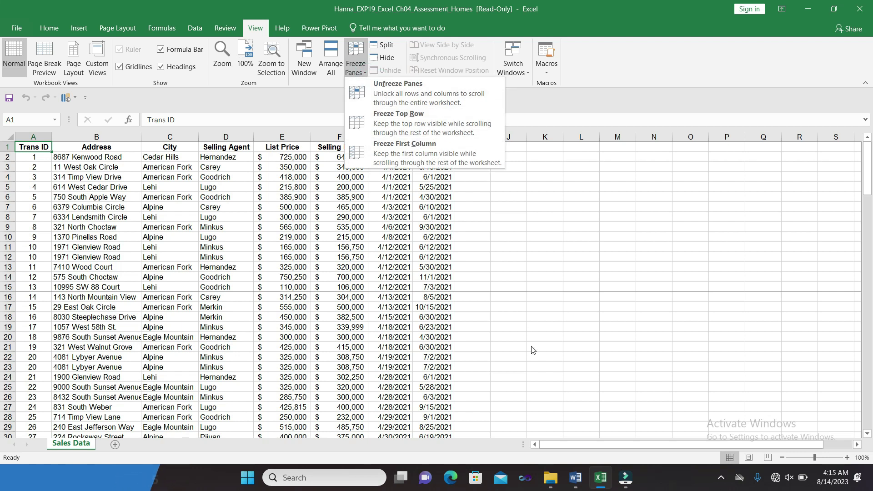
left_click(575, 478)
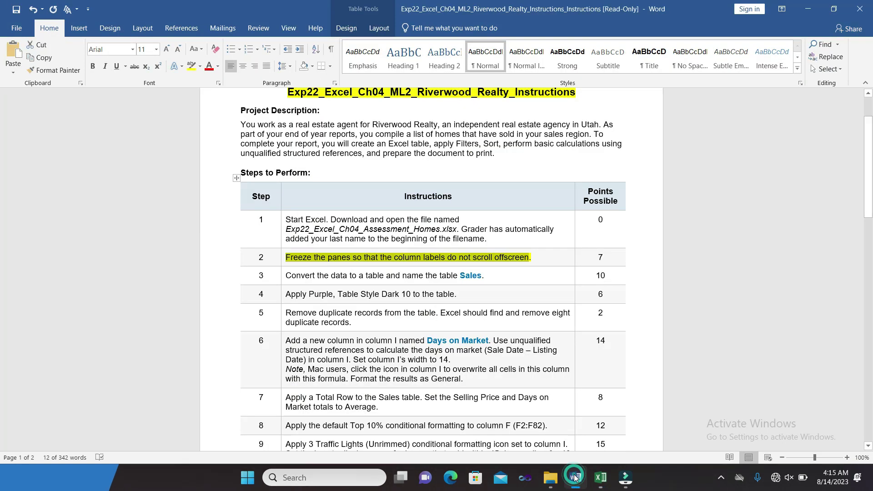
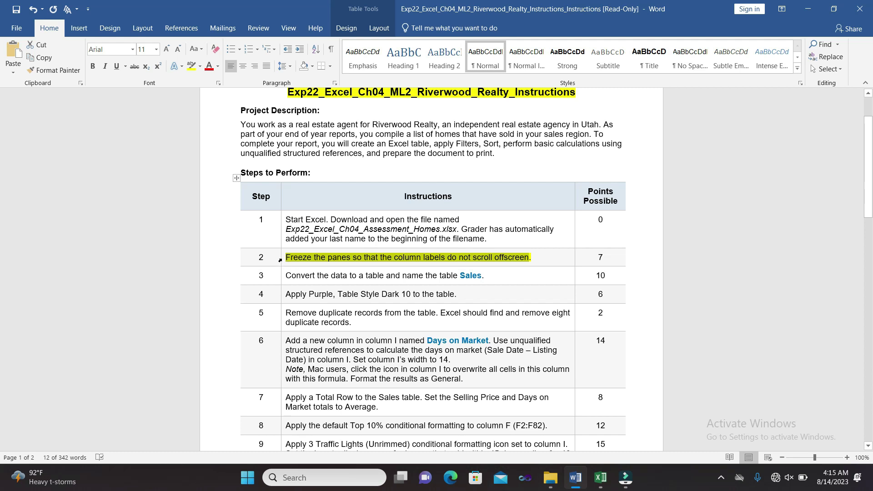
Highlight step 3's instruction, converting the data to a table named Sales, in yellow
left_click(290, 278)
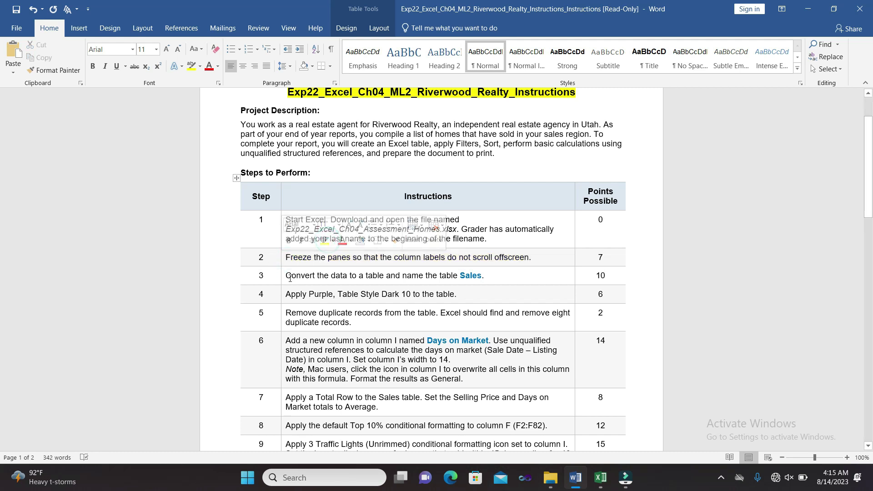
left_click_drag(291, 279, 486, 276)
left_click(327, 256)
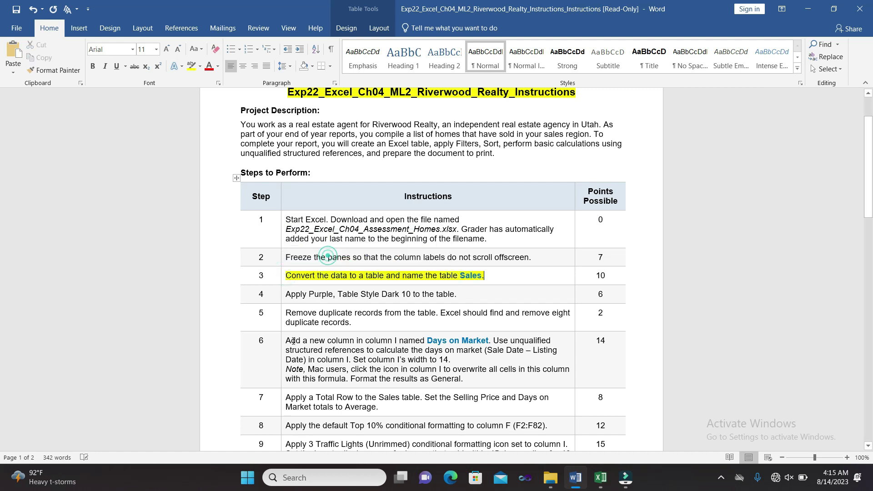
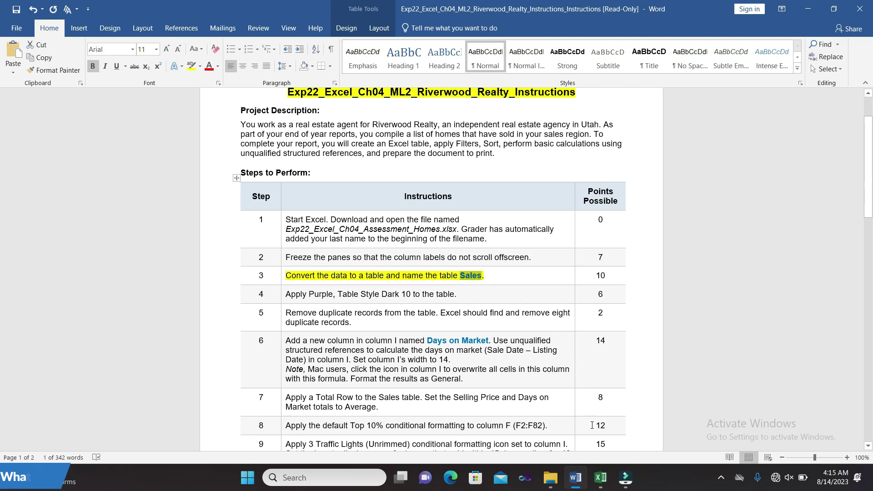
Bring the Excel Assessment_Homes workbook to the front to show the Sales Data sheet
left_click(600, 444)
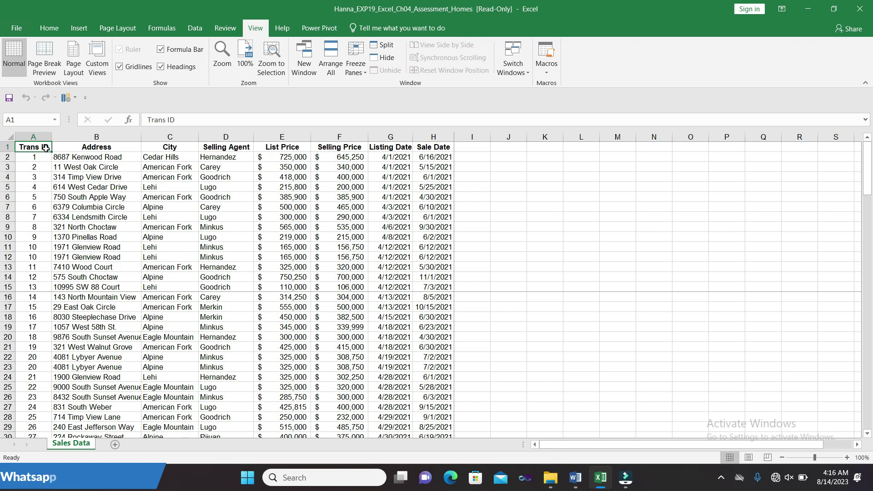
Select the sales data range A1:H90
left_click_drag(46, 148, 305, 358)
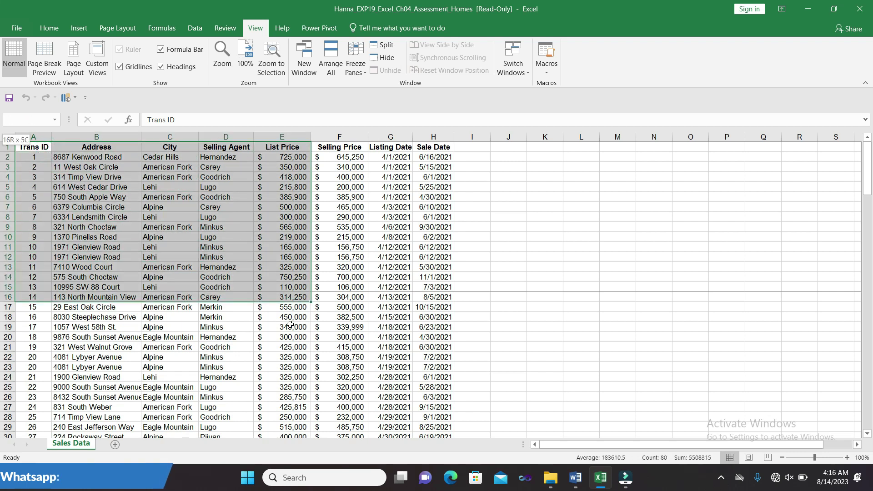
mouse_move(305, 358)
left_mouse_down()
mouse_move(404, 466)
mouse_move(423, 459)
mouse_move(424, 382)
left_mouse_up()
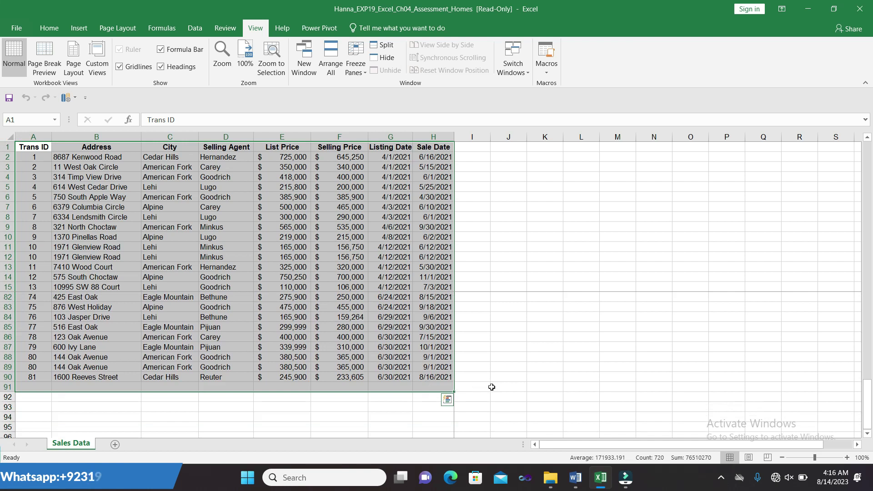
left_click(725, 429)
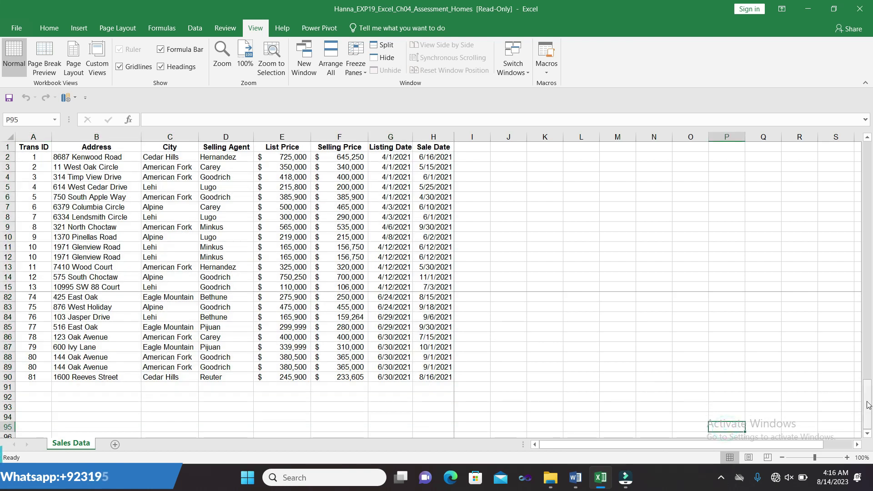
left_click_drag(868, 404, 816, 146)
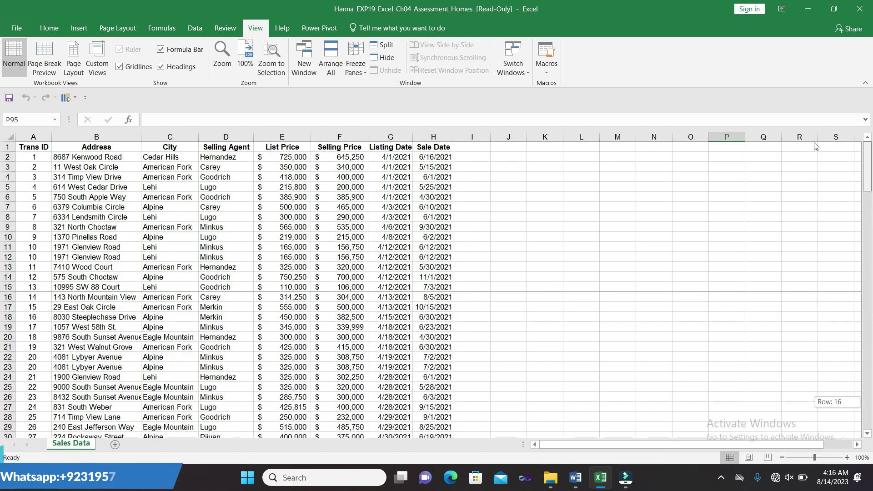
left_click_drag(33, 146, 446, 347)
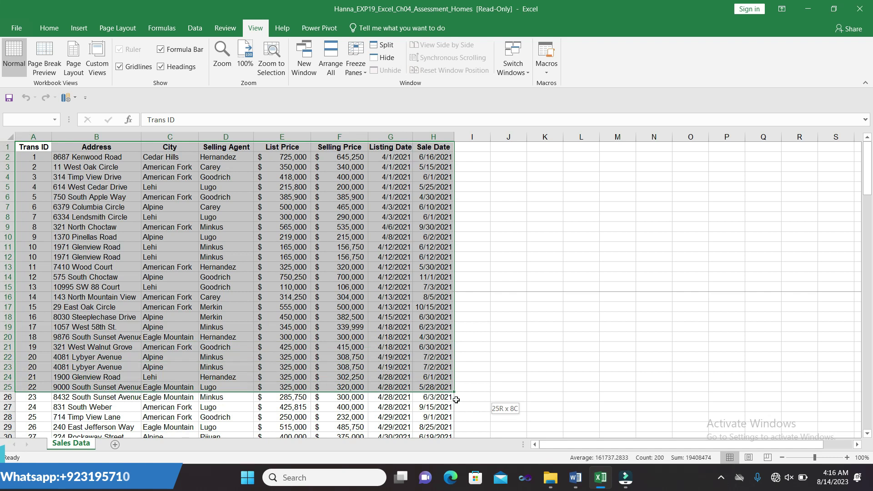
left_click_drag(447, 347, 442, 450)
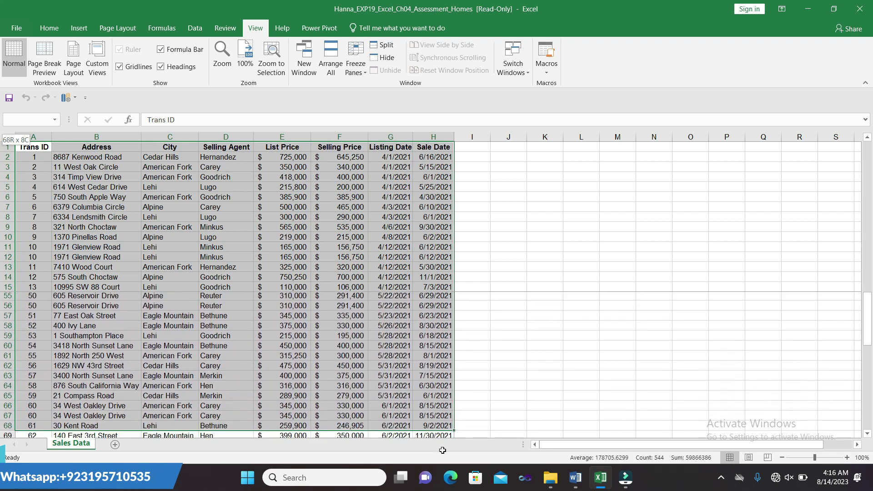
left_click_drag(443, 450, 444, 407)
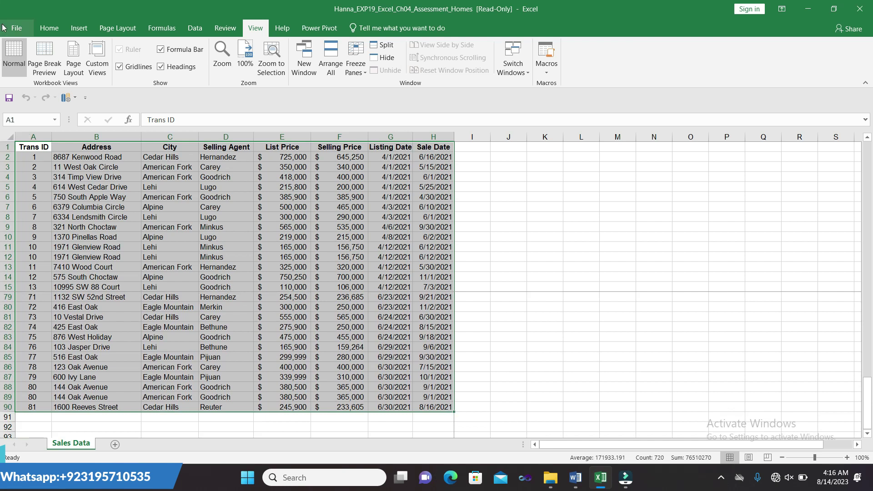
Insert a table with headers from the selection and name it Sales
left_click(75, 29)
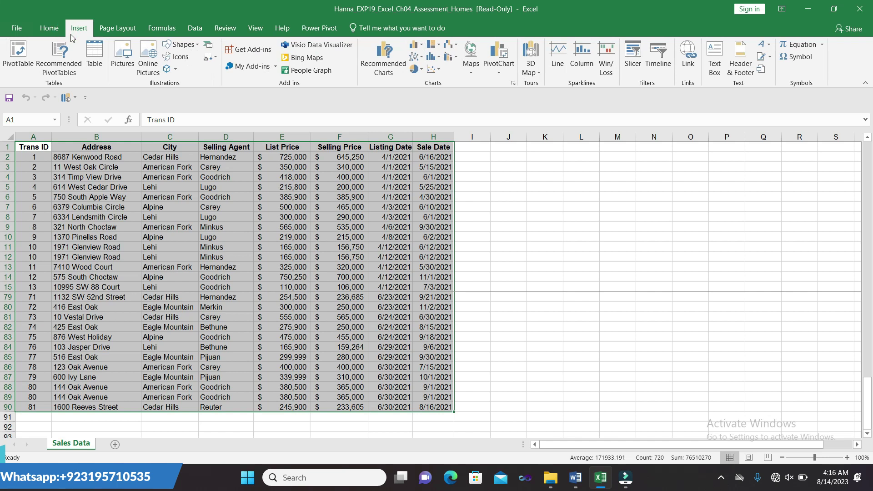
left_click(94, 57)
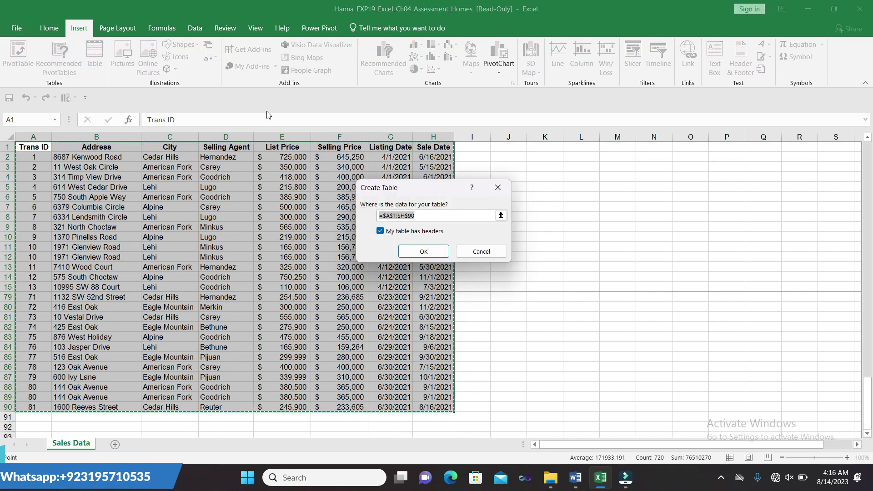
left_click(416, 256)
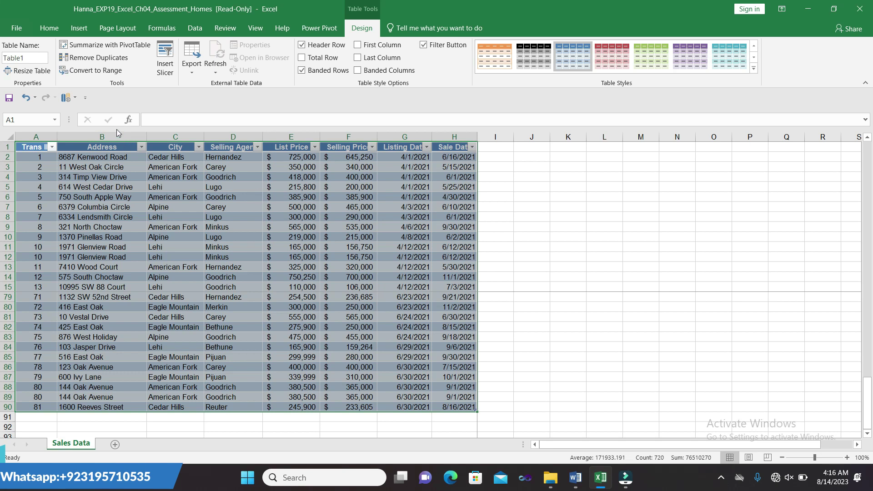
double_click(37, 57)
key("BackSpace")
key("Return")
mouse_move(867, 410)
left_mouse_down()
mouse_move(835, 247)
mouse_move(841, 160)
left_mouse_up()
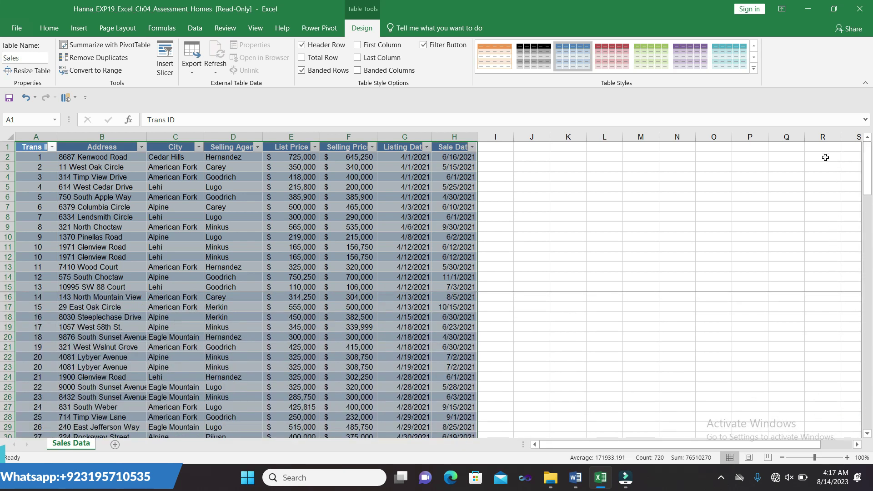
left_click(602, 259)
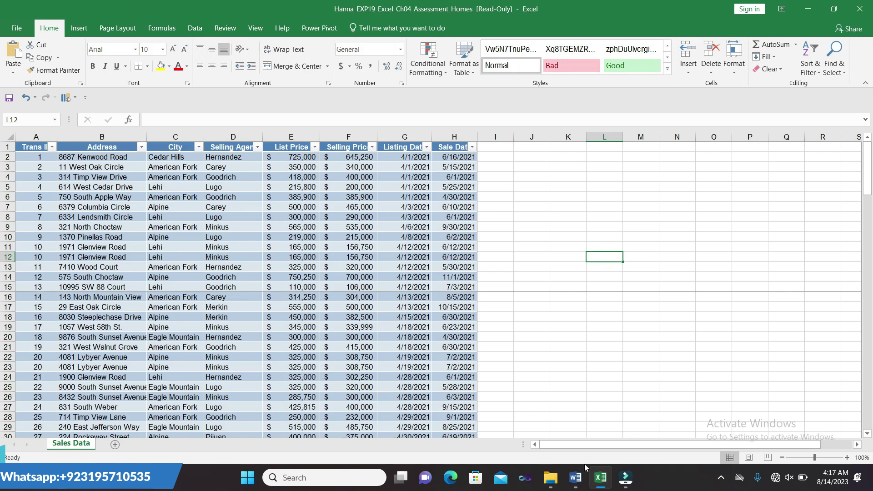
In Word, move the yellow highlight to step 4 (Purple, Table Style Dark 10), then return to Excel
left_click(576, 477)
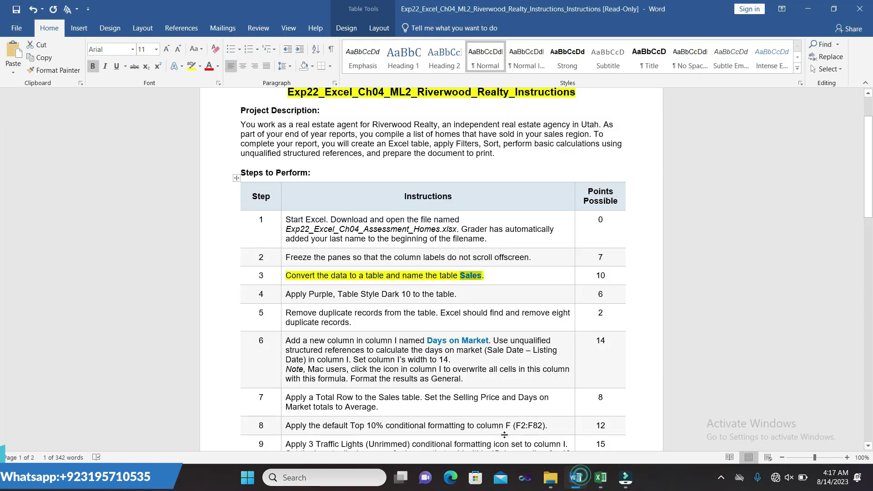
left_click(283, 276)
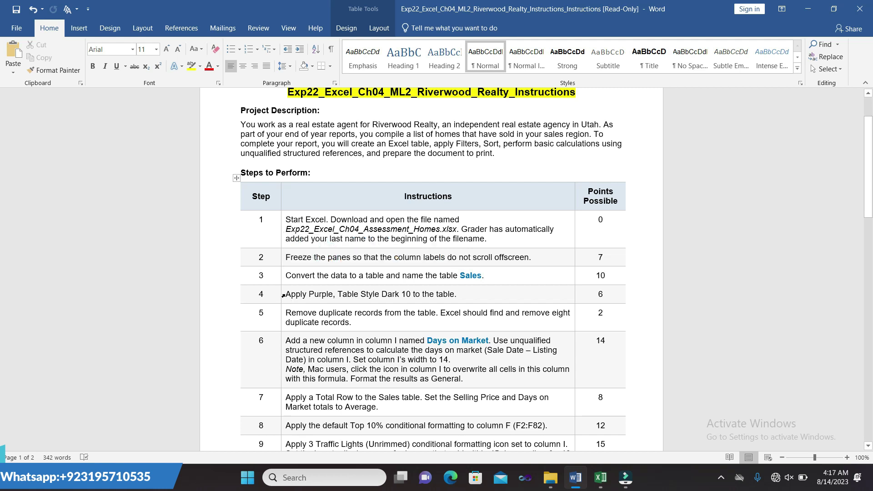
left_click(284, 295)
left_click(327, 276)
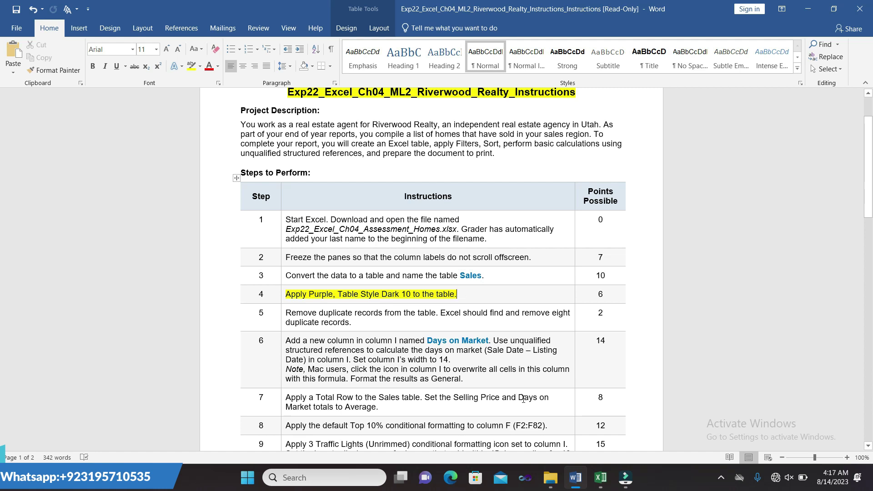
left_click(601, 478)
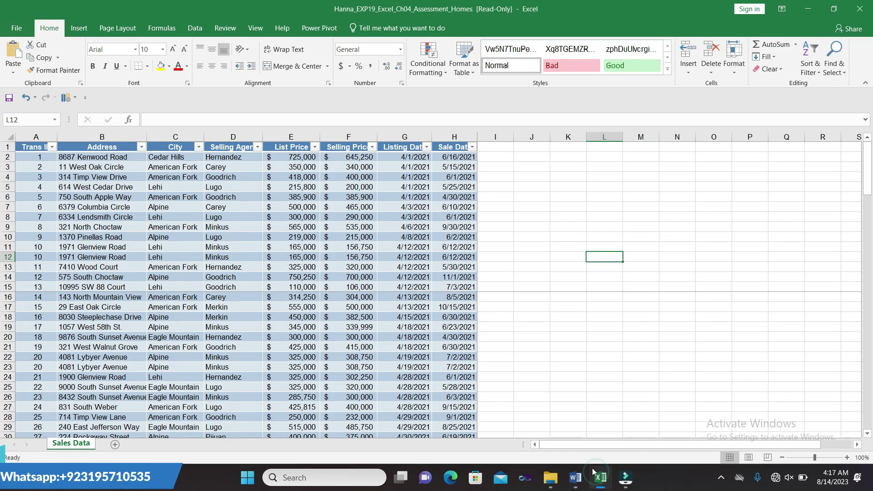
Apply the Purple, Table Style Dark 10 style to the Sales table, then deselect it
mouse_move(35, 149)
left_mouse_down()
mouse_move(256, 225)
mouse_move(439, 353)
mouse_move(433, 451)
left_mouse_up()
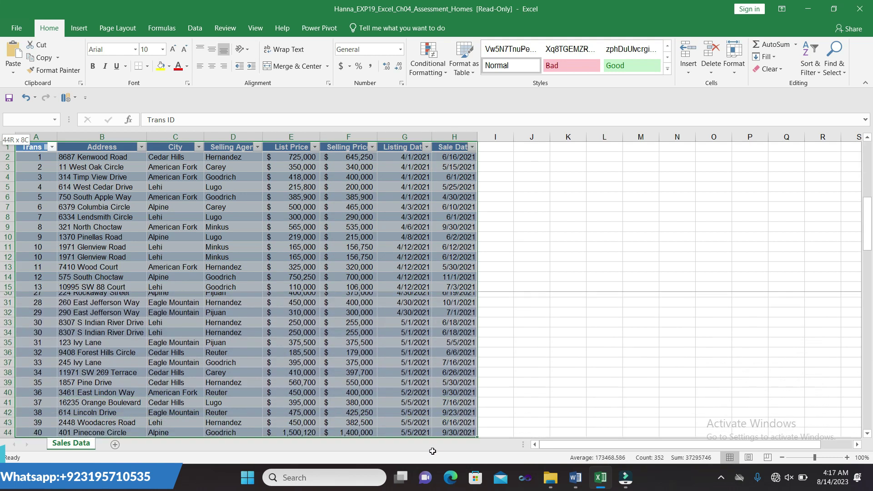
mouse_move(432, 451)
left_mouse_down()
mouse_move(450, 460)
mouse_move(455, 380)
left_mouse_up()
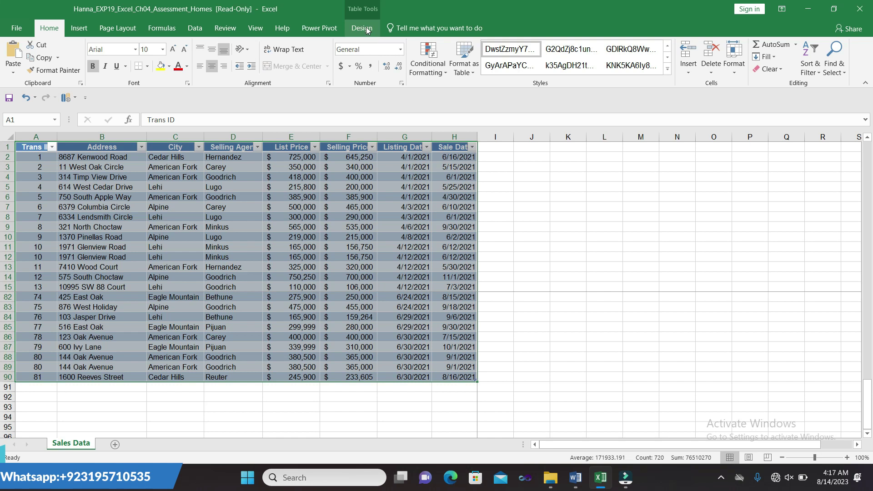
left_click(367, 28)
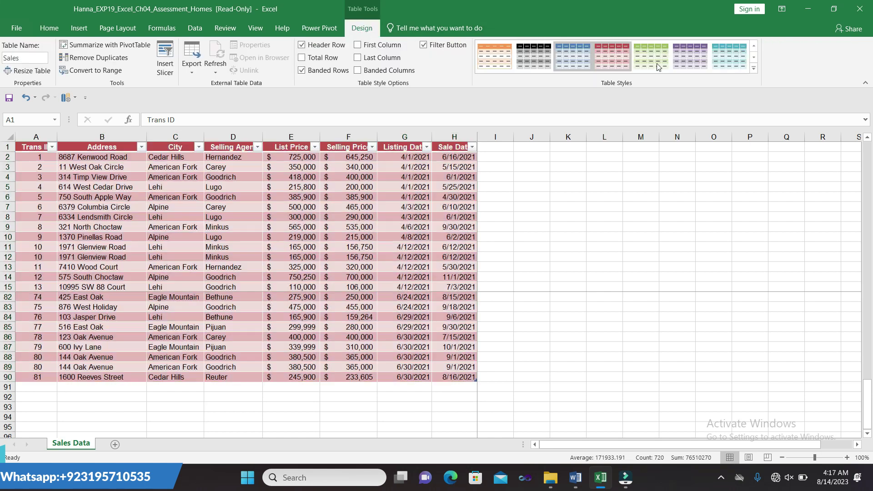
left_click(754, 68)
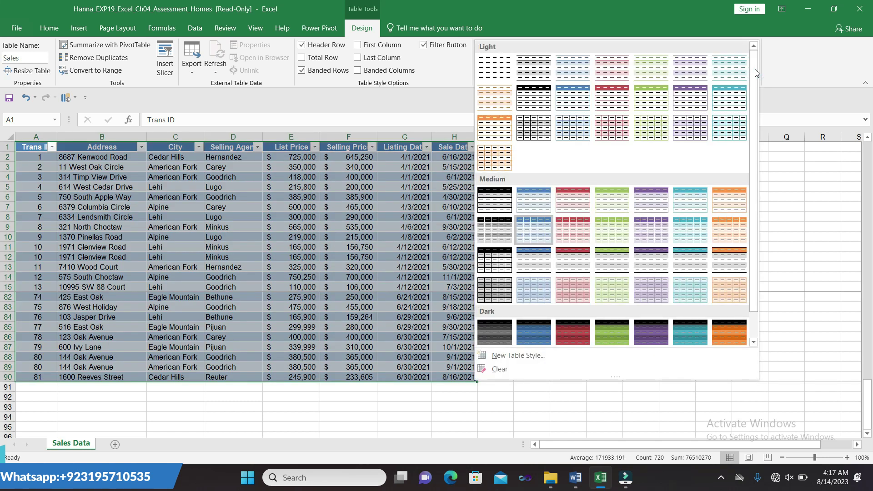
left_click_drag(754, 99, 768, 156)
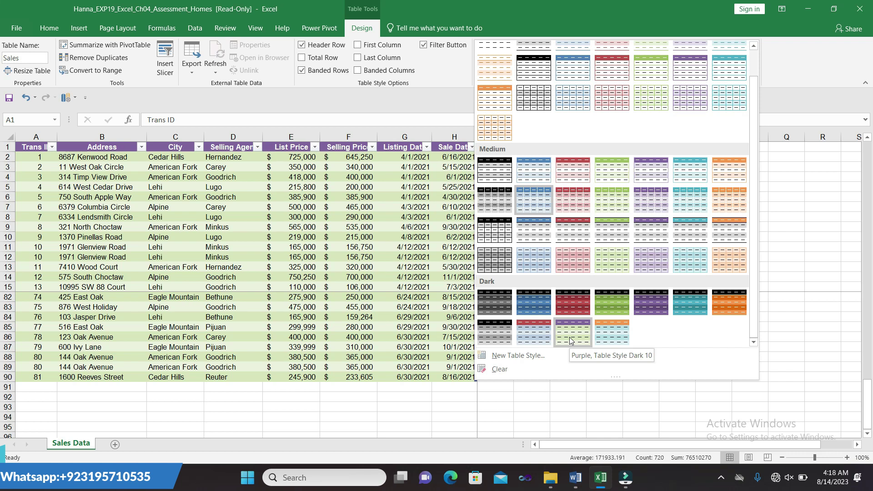
left_click(571, 341)
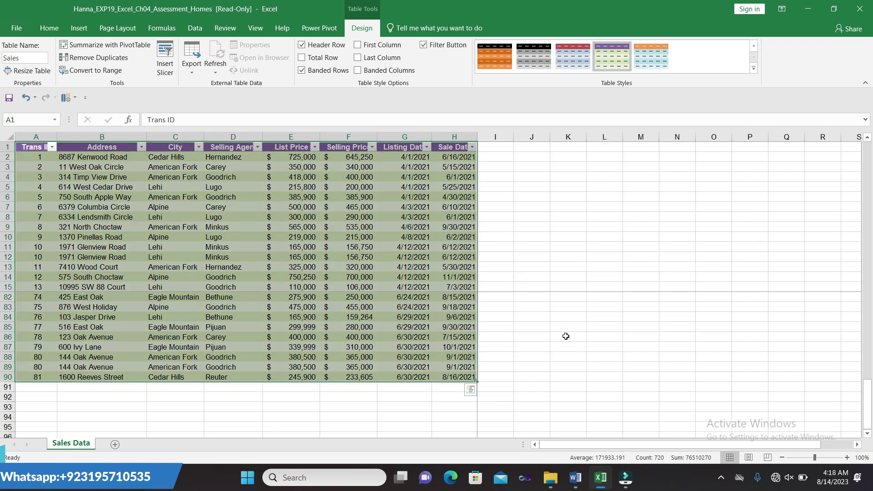
left_click(532, 323)
left_click_drag(868, 408, 810, 134)
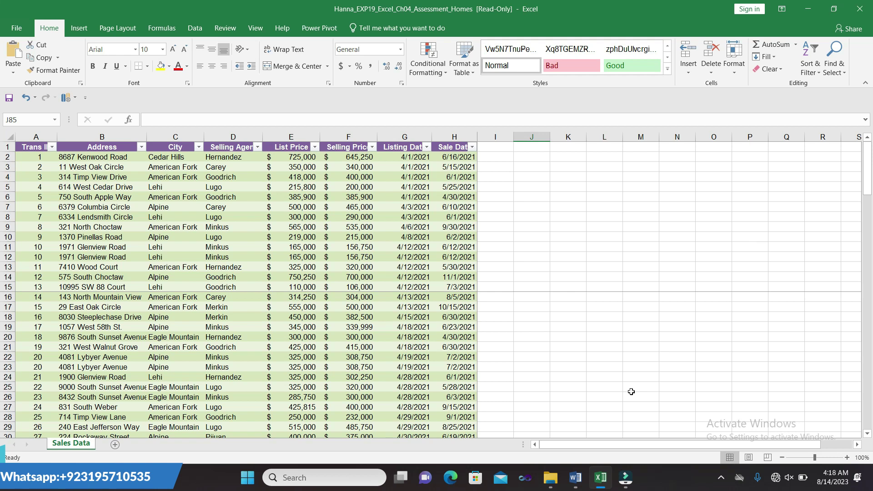
In Word, move the yellow highlight to step 5 and select the phrase 'Remove duplicate records'
left_click(575, 478)
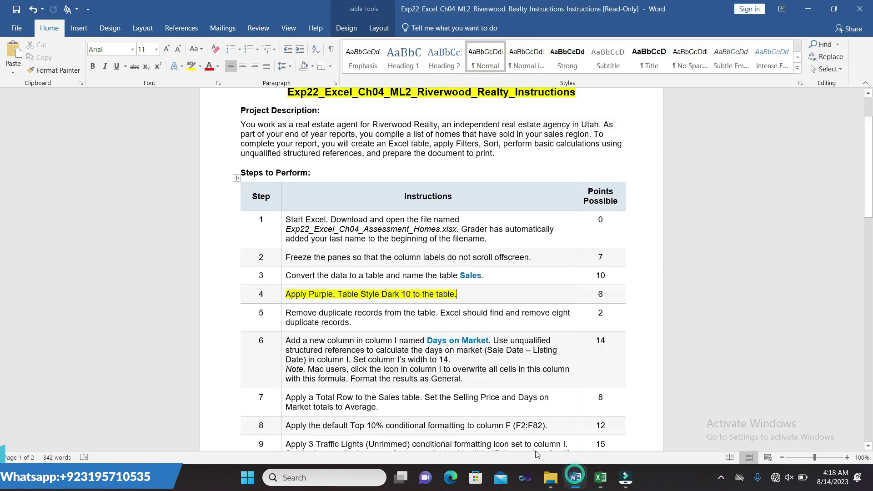
left_click(283, 296)
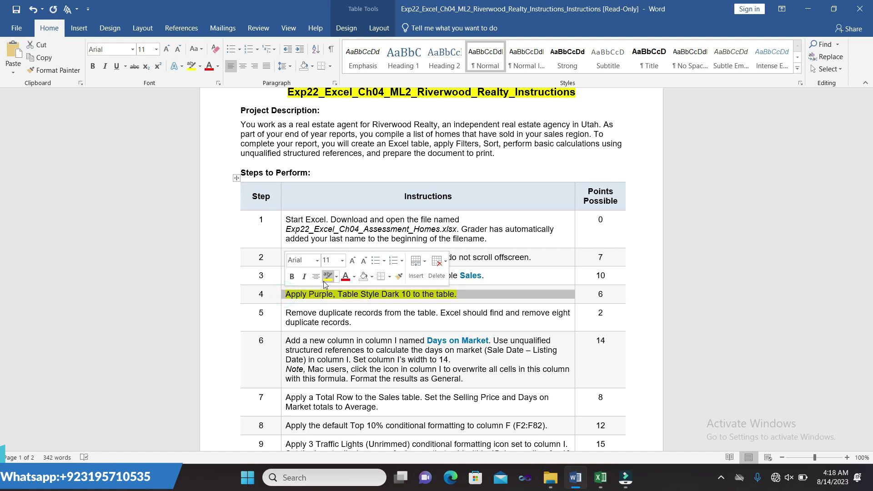
left_click(324, 280)
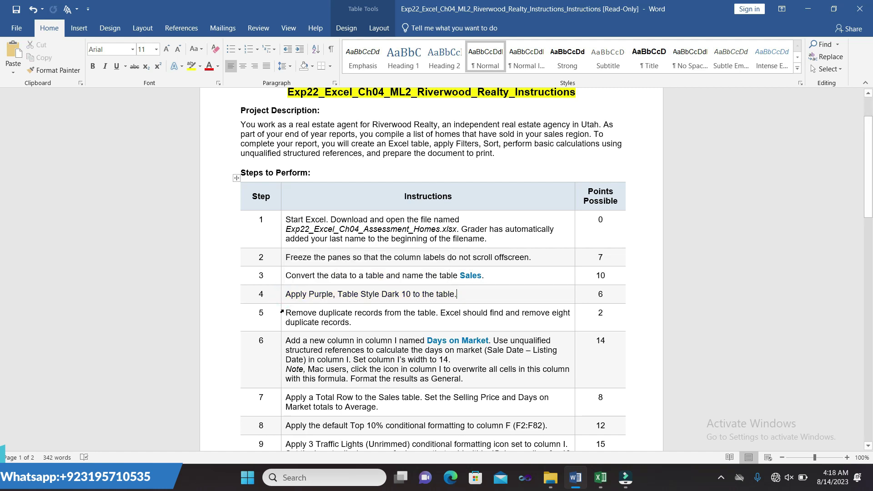
left_click(283, 313)
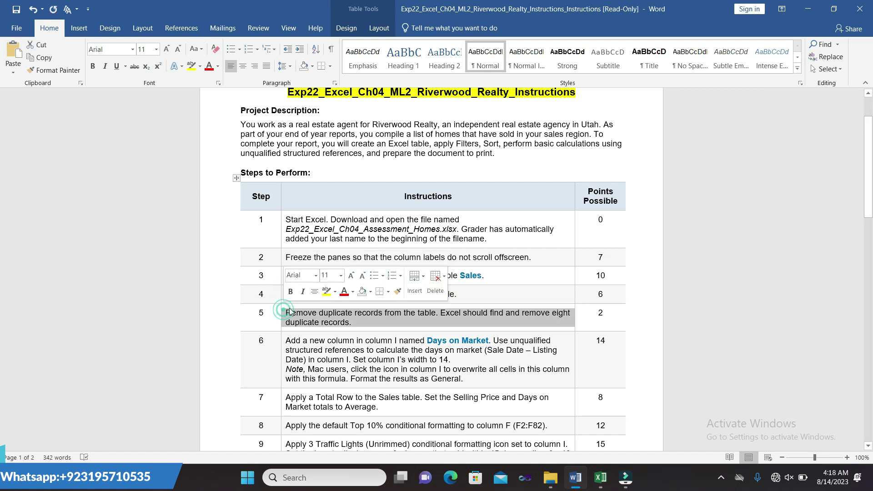
left_click(329, 293)
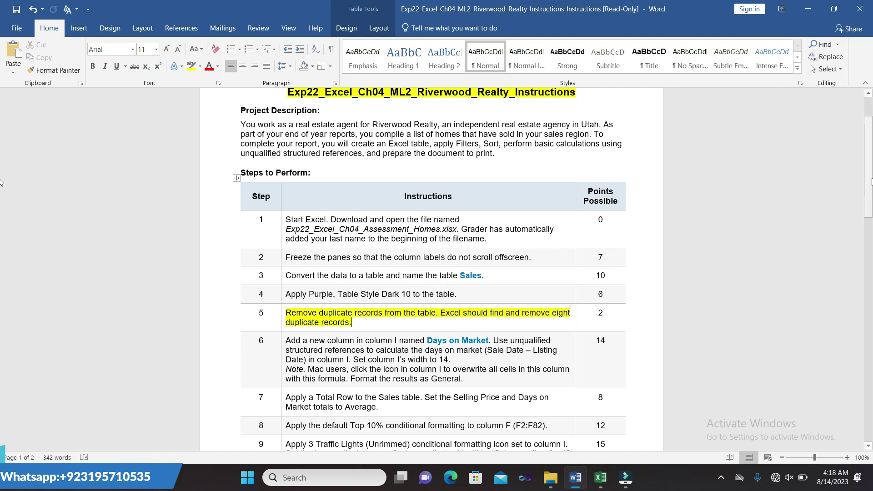
left_click_drag(869, 182, 871, 209)
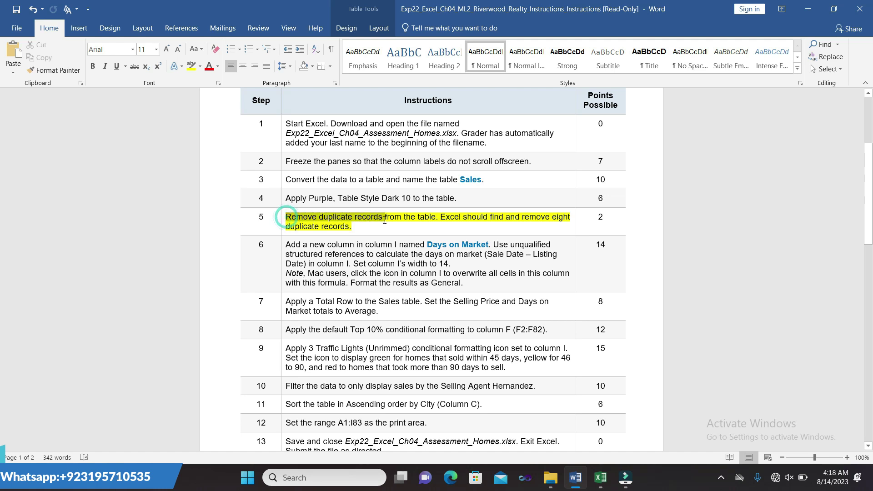
left_click_drag(311, 215, 436, 217)
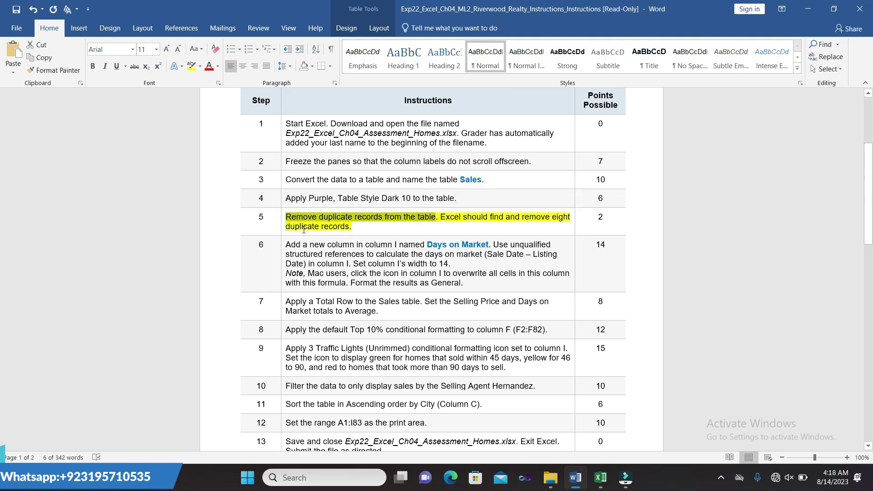
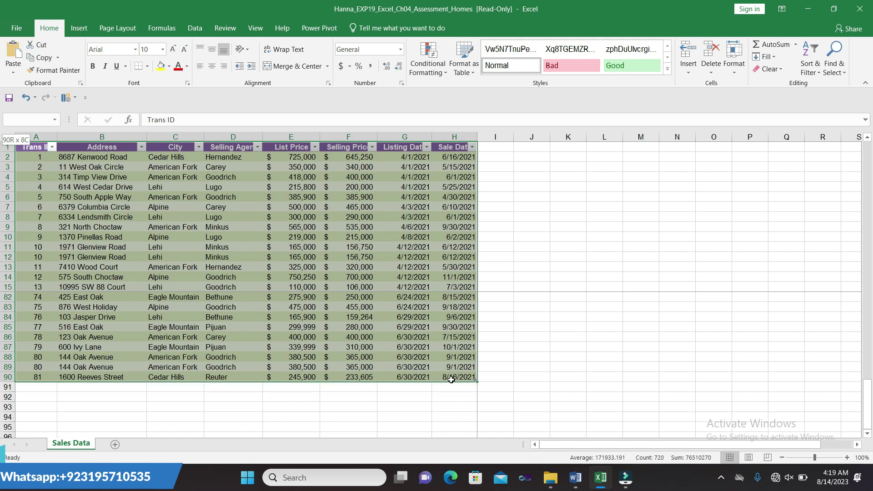
Remove the 8 duplicate records from the Sales table, keeping all columns checked
left_click_drag(451, 397, 452, 382)
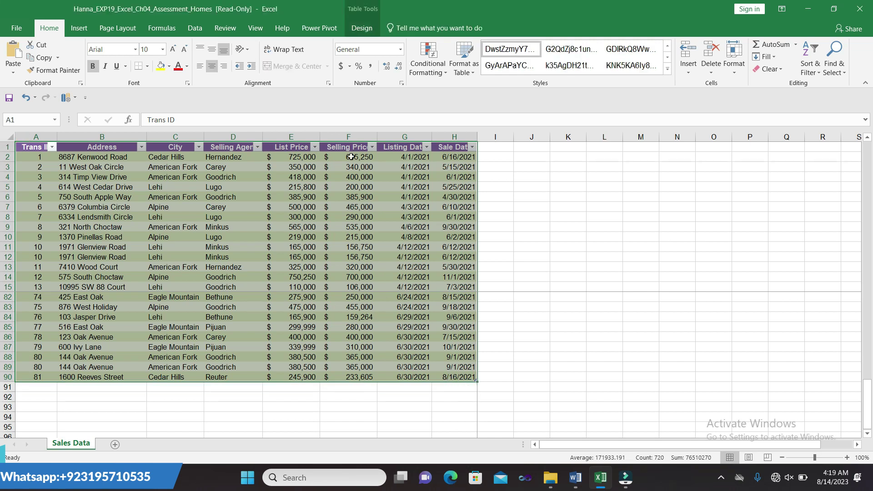
left_click(360, 27)
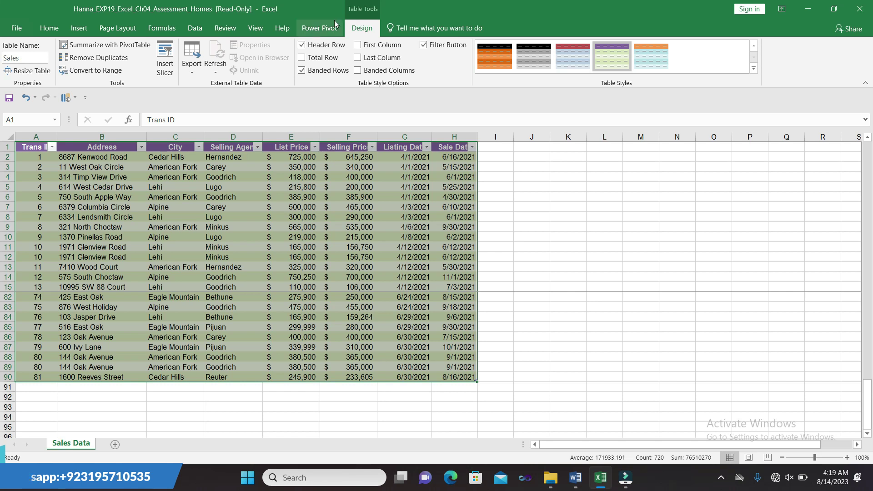
left_click(118, 58)
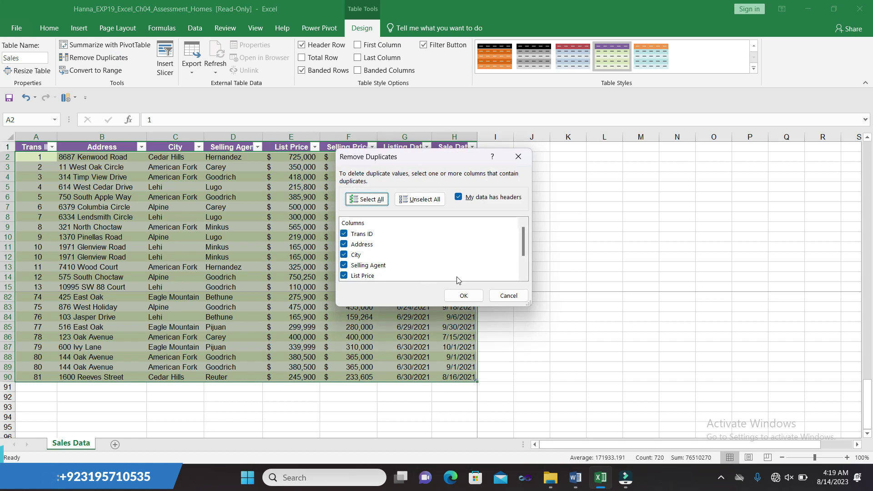
left_click(464, 295)
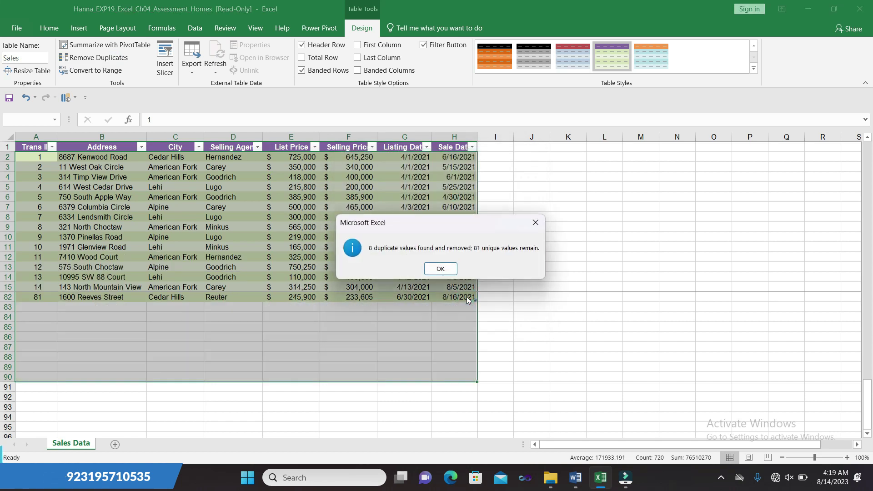
left_click(441, 268)
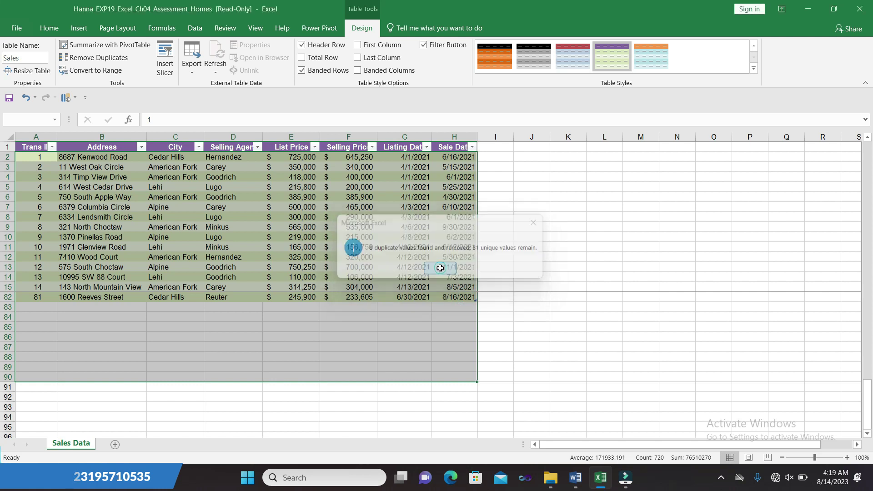
Deselect the table and bring up the Word instructions
left_click(591, 306)
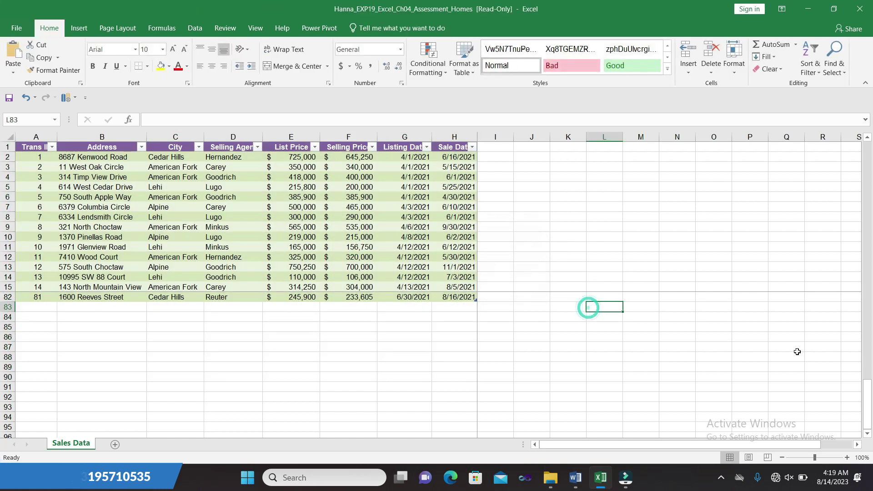
left_click_drag(868, 402, 835, 124)
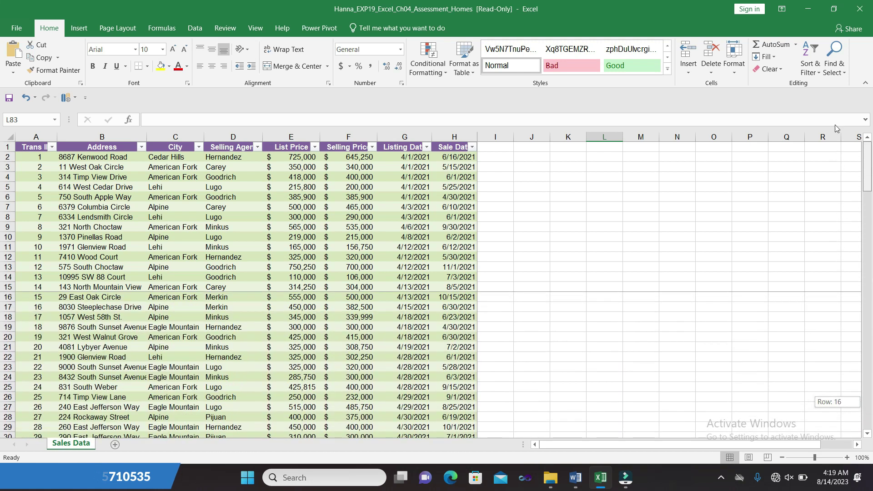
left_click(572, 486)
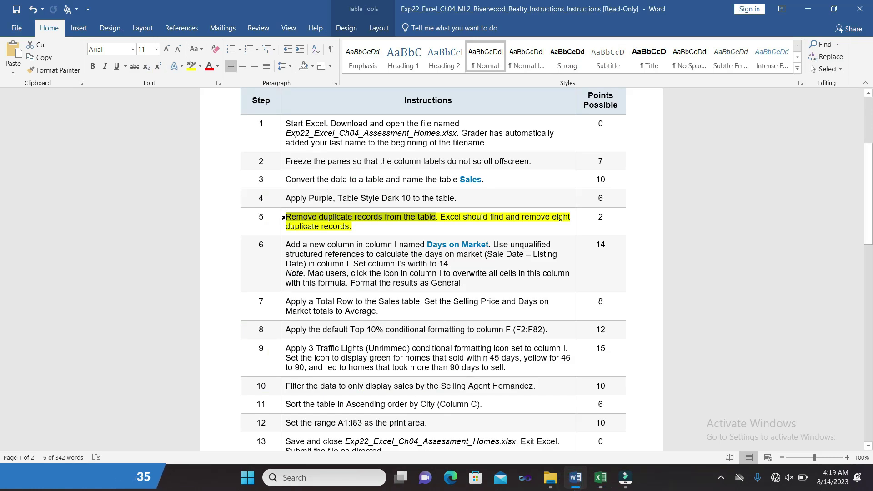
Clear step 5's yellow highlight and highlight step 6 in yellow
left_click(283, 217)
left_click(328, 204)
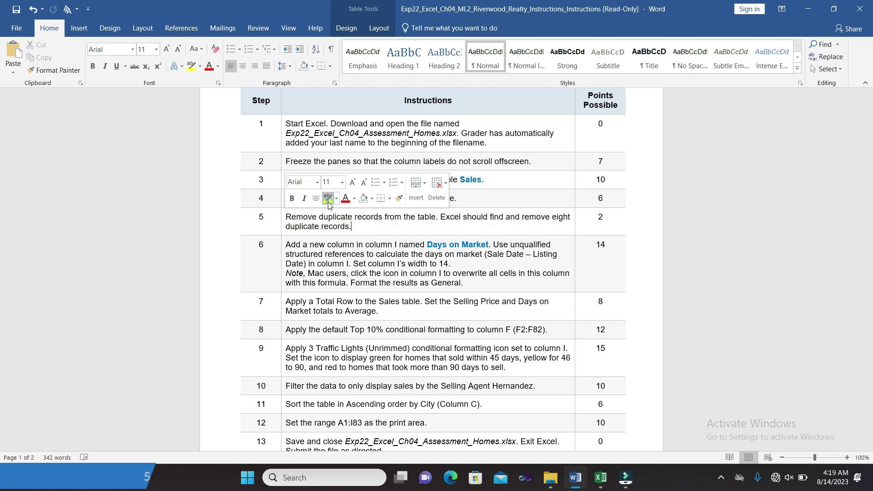
left_click(284, 246)
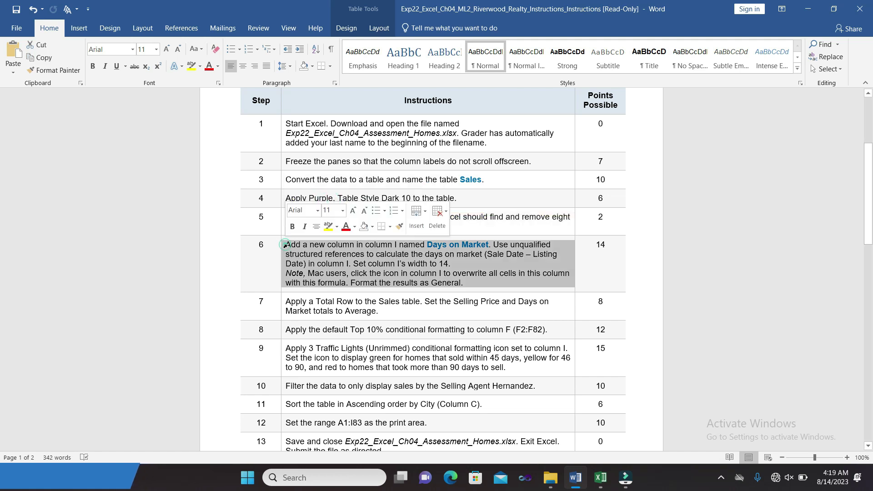
left_click(328, 226)
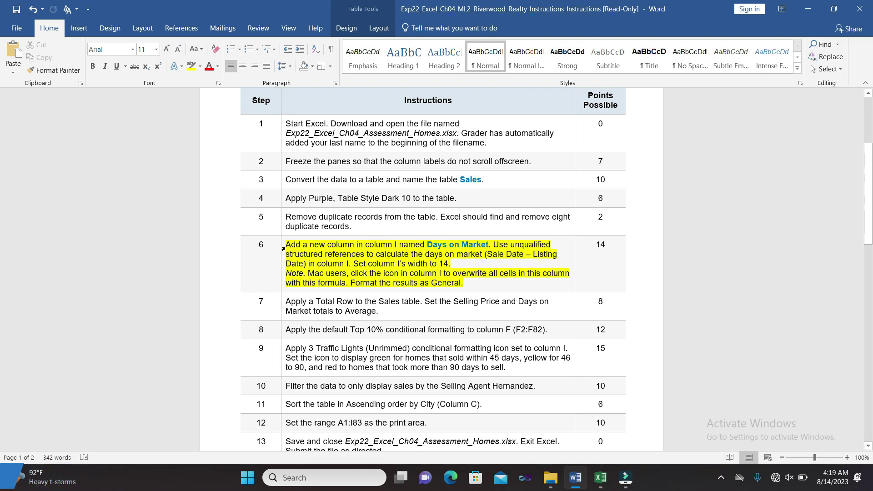
Read through step 6's Days on Market wording, then return to Excel
left_click_drag(322, 228, 277, 252)
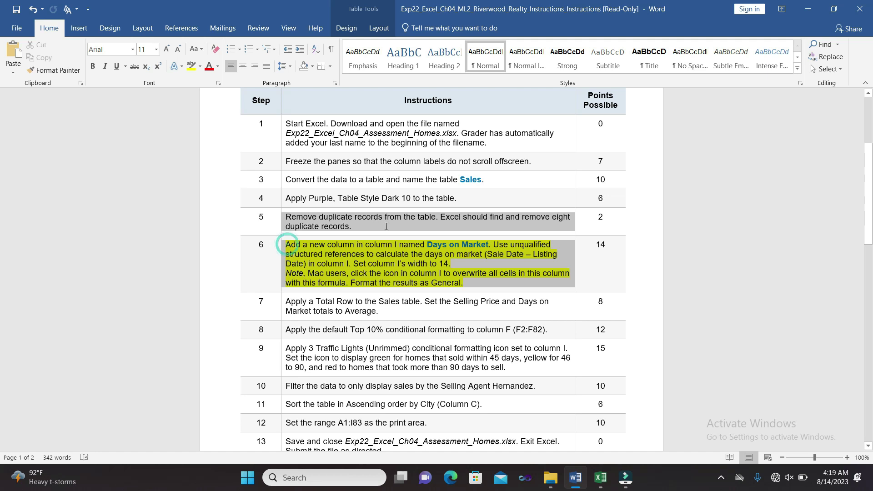
left_click(274, 253)
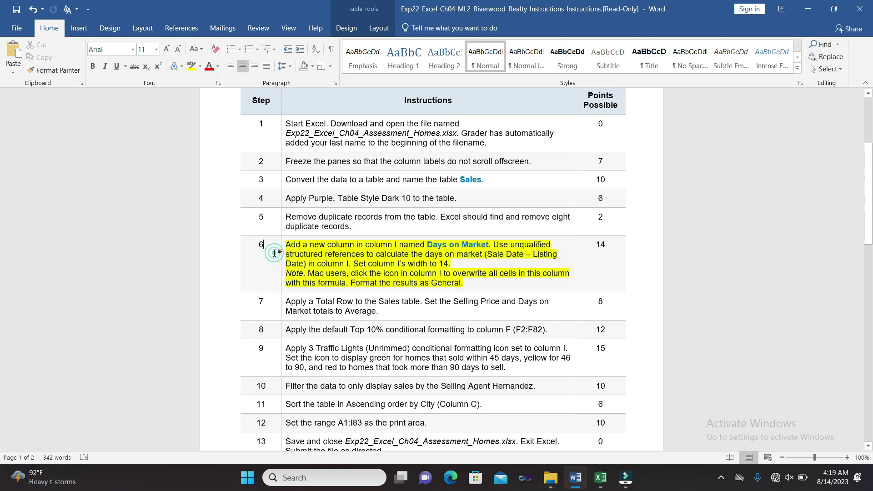
left_click_drag(286, 246, 483, 242)
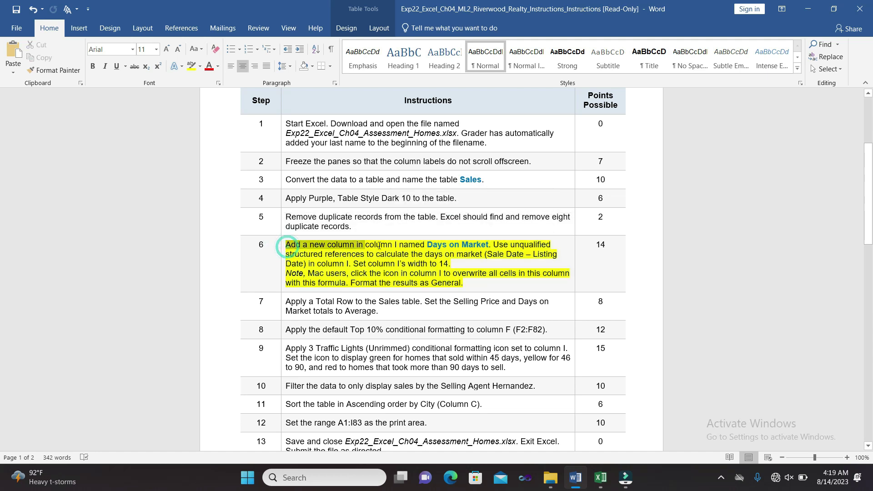
left_click(483, 243)
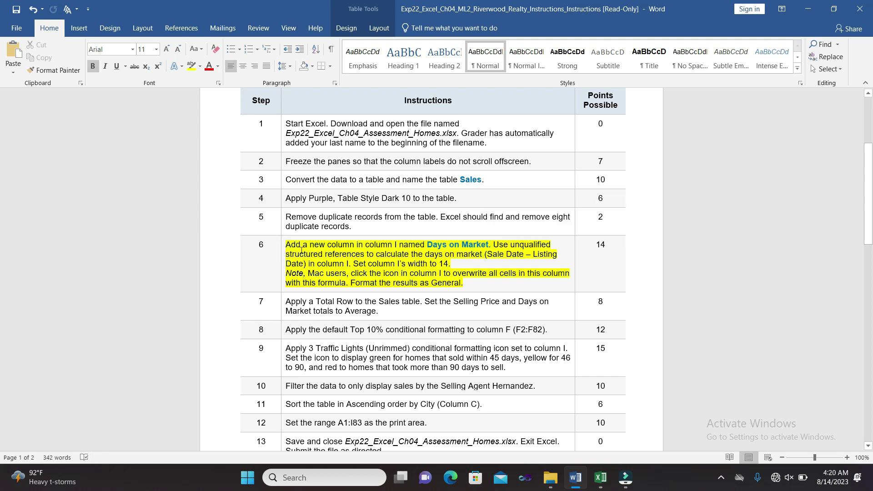
left_click_drag(323, 248, 485, 253)
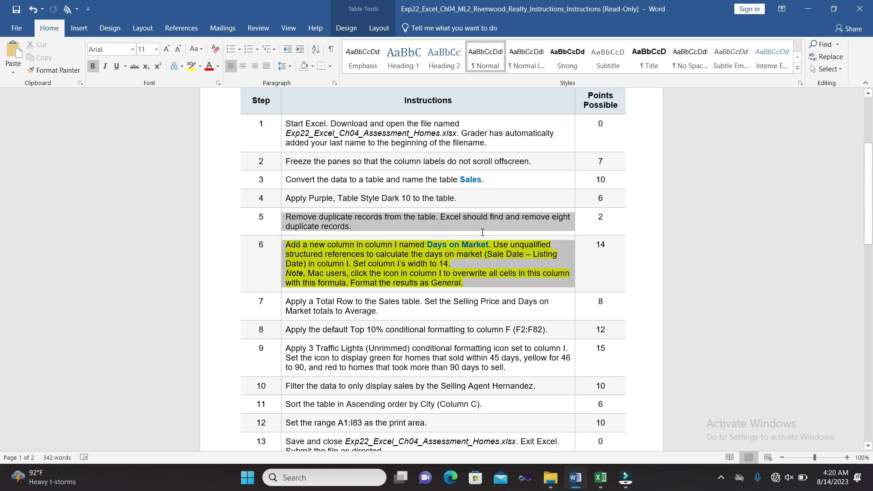
left_click(423, 226)
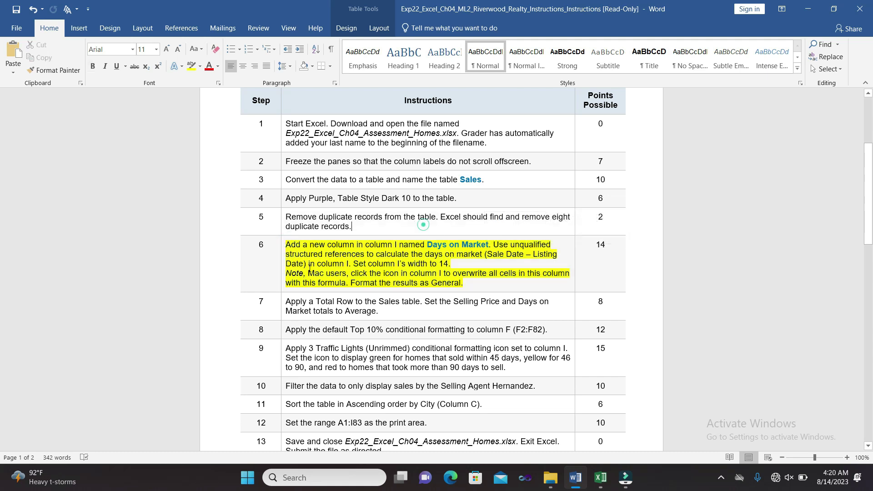
left_click_drag(321, 246, 489, 246)
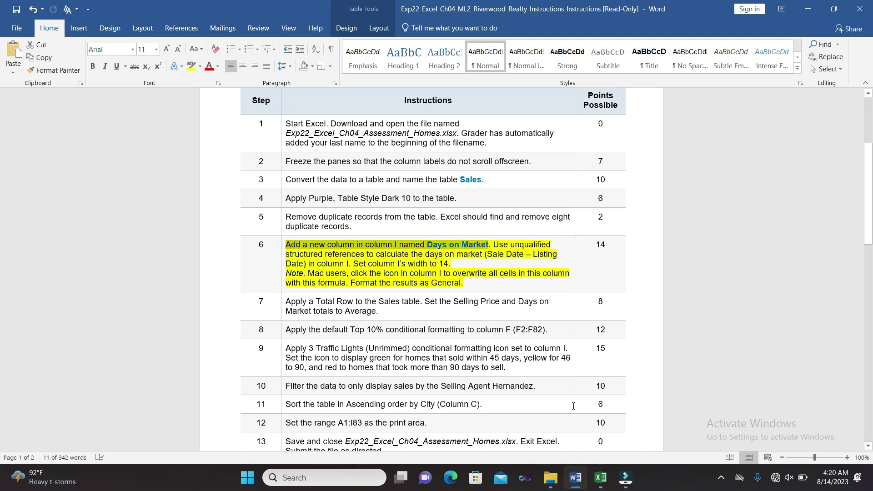
left_click(601, 475)
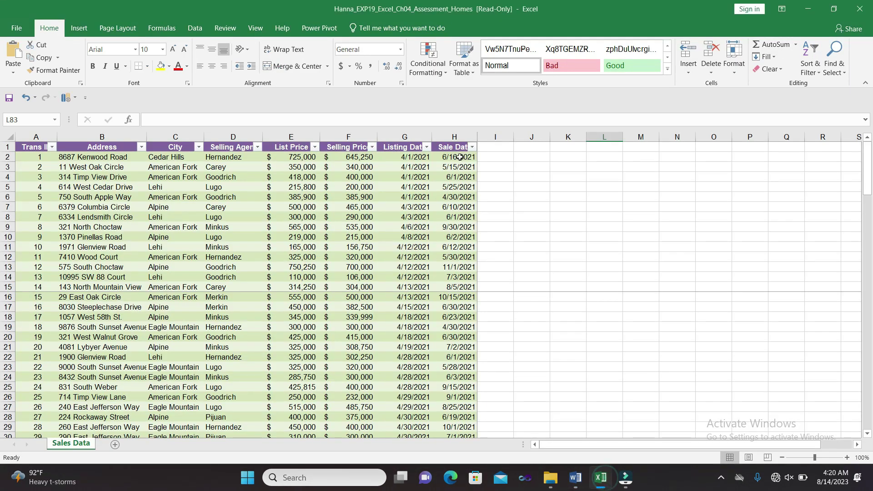
Enter the header 'Days on Market' in I1 and autofit column I, then view Word
left_click(499, 151)
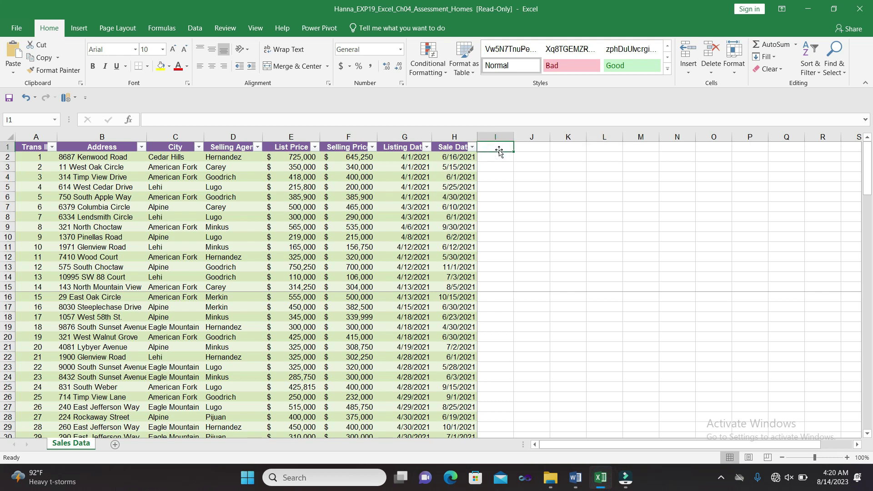
type("Days on Market")
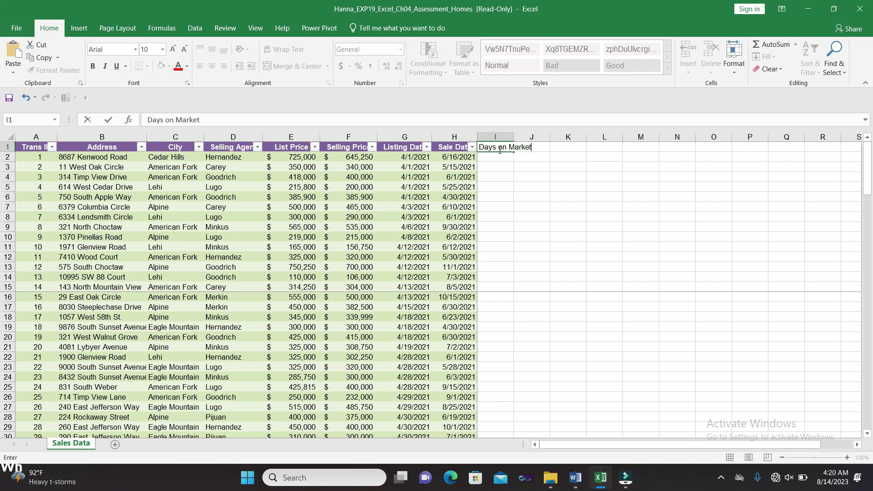
key("Return")
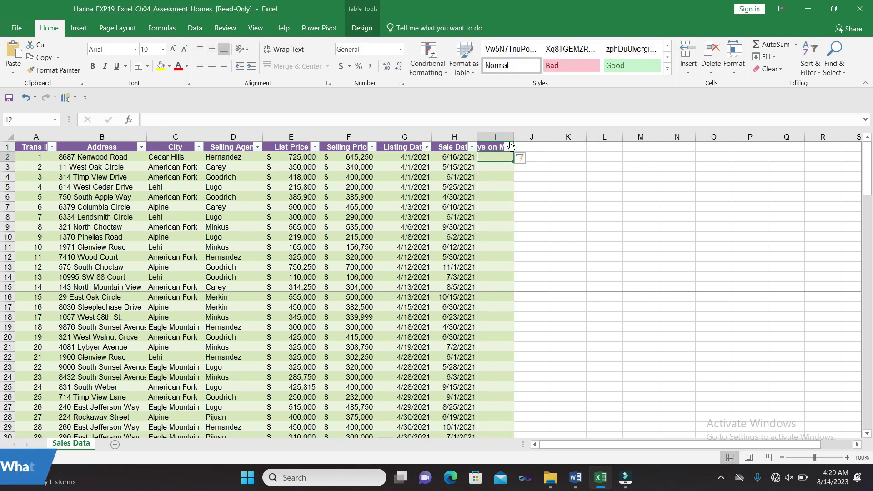
double_click(512, 135)
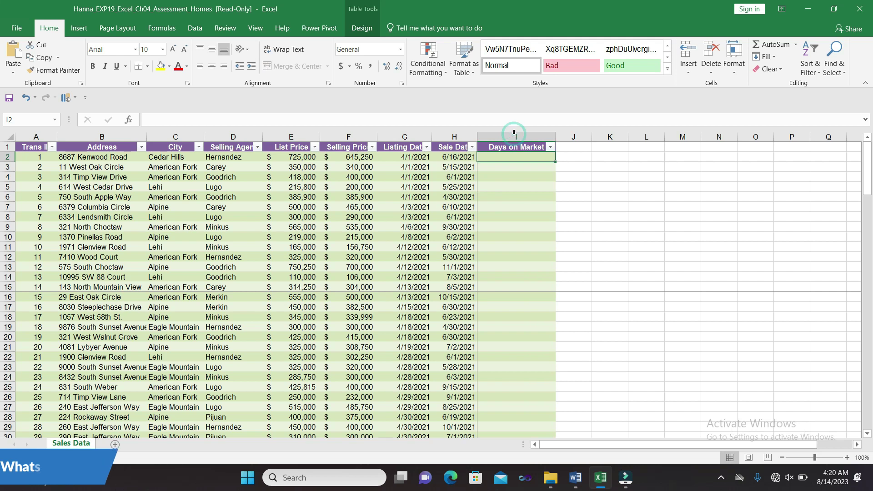
left_click(571, 190)
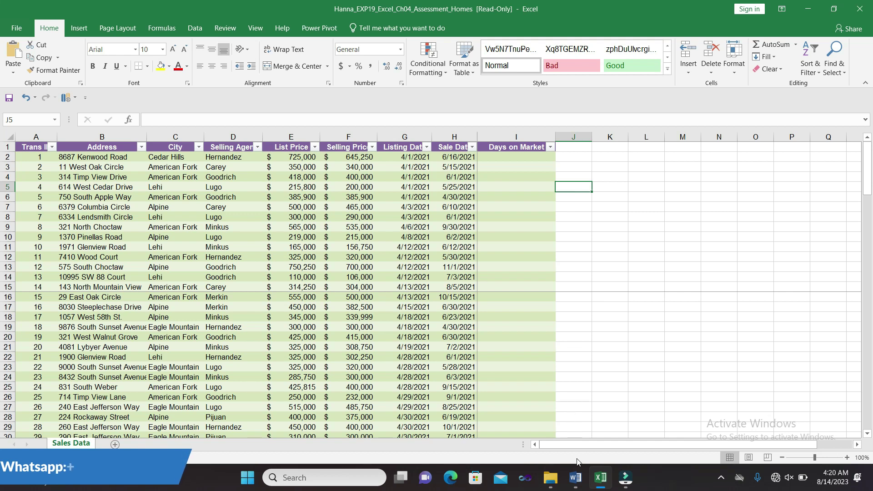
left_click(575, 478)
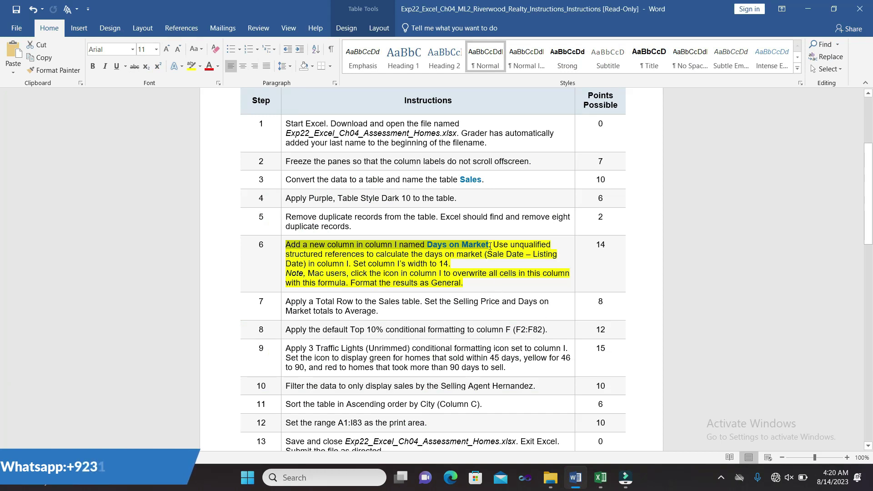
Mark step 6's formula requirements in Word and return to Excel
left_click_drag(490, 245, 352, 265)
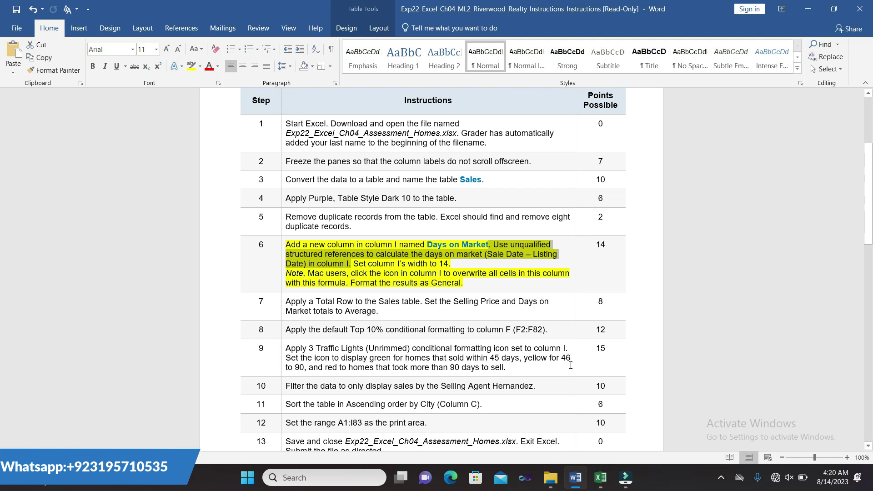
left_click(601, 478)
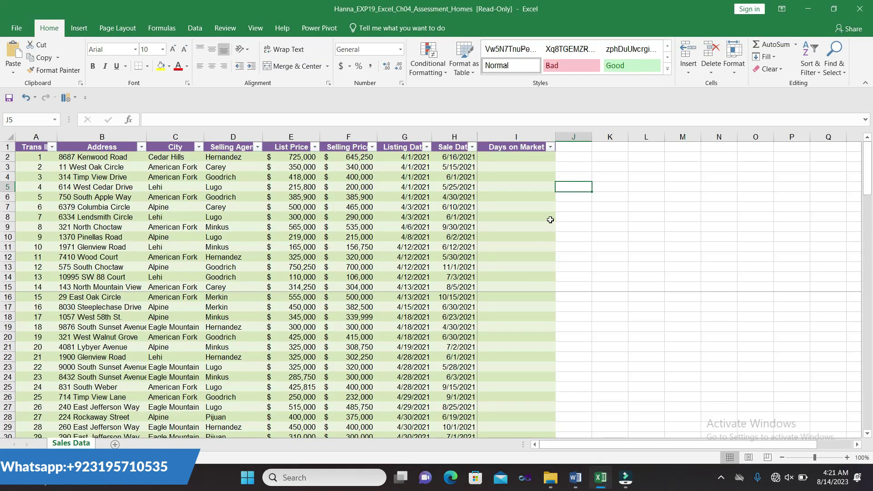
Start I2's formula as =[@[Sale Date]] referencing H2, then view Word
left_click(530, 158)
type("=")
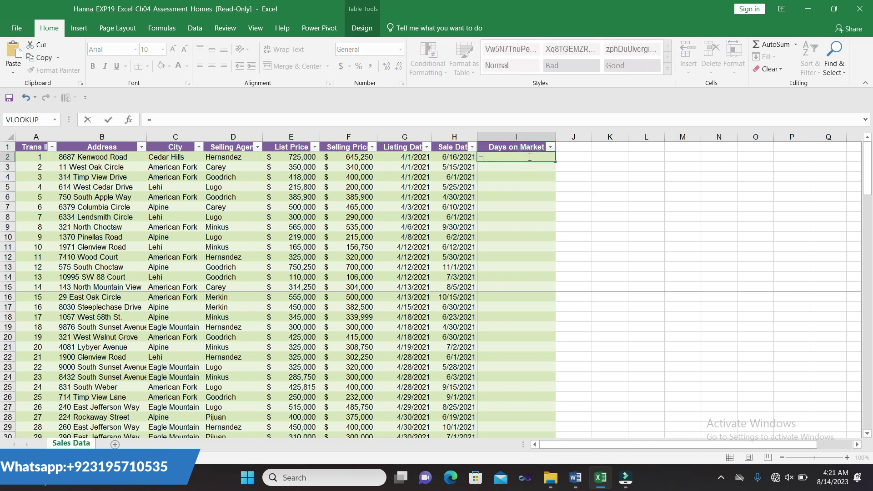
left_click(463, 161)
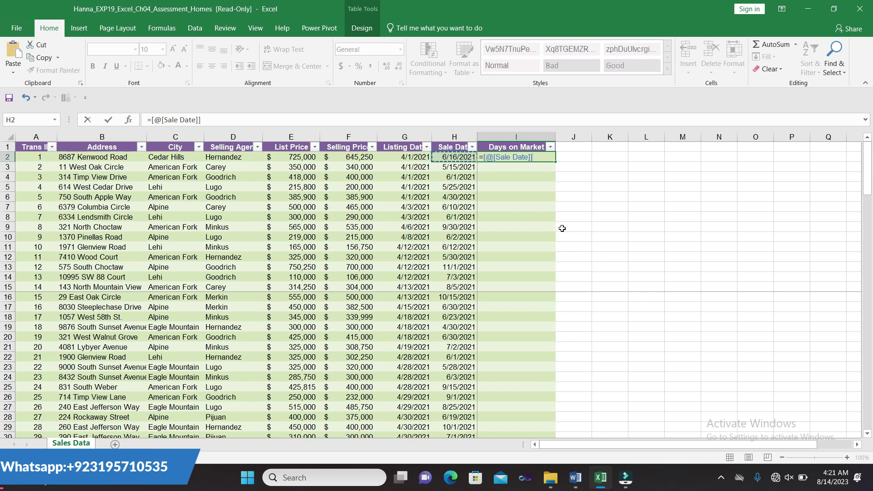
key("BackSpace")
key("BackSpace")
key("BackSpace")
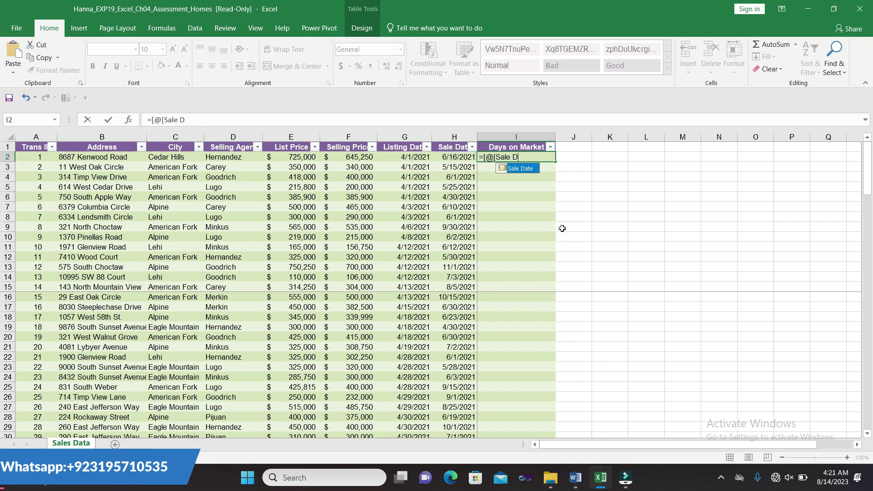
key("BackSpace")
key("BackSpace")
key("BackSpace")
key("BackSpace")
key("BackSpace")
key("Escape")
type("=")
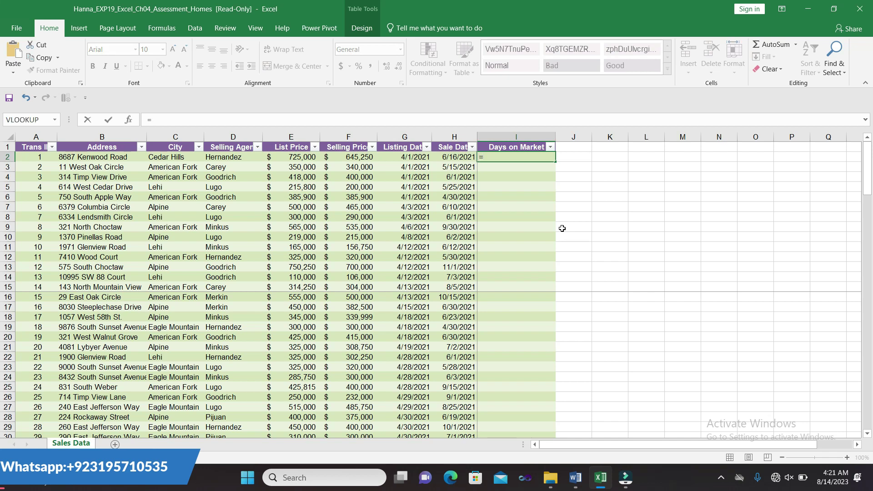
left_click(468, 157)
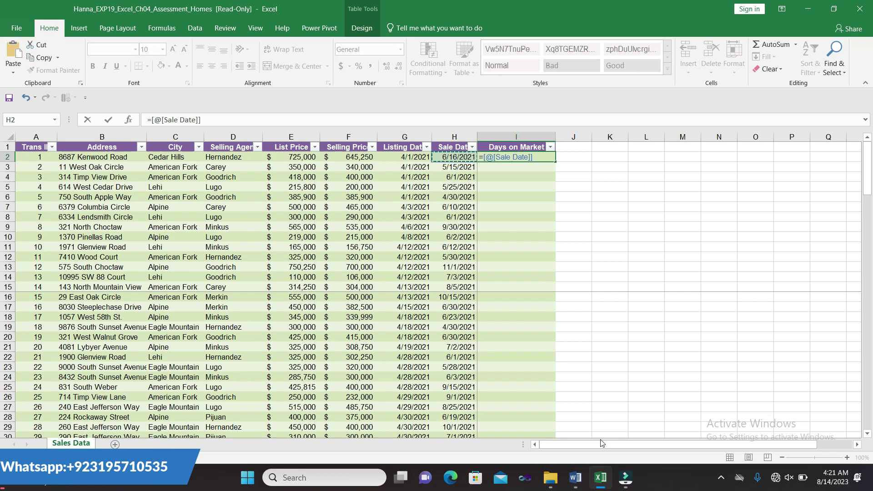
left_click(575, 478)
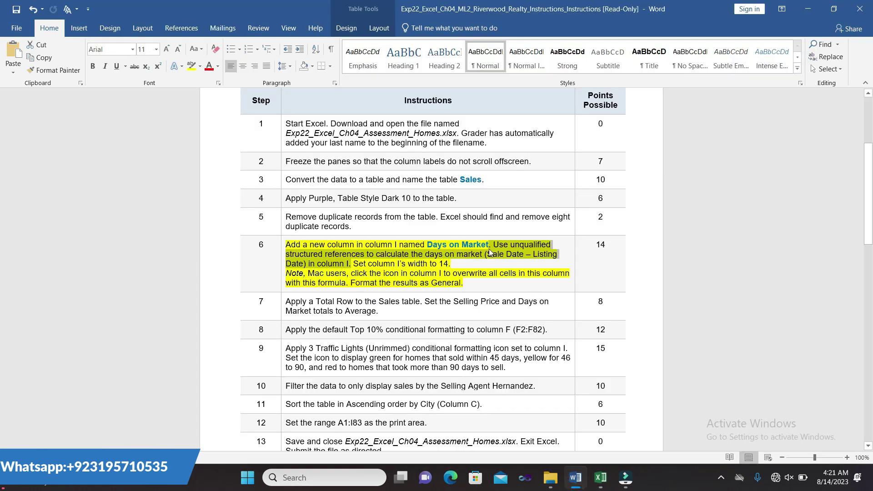
Select '(Sale Date – Listing Date)' in step 6 and return to Excel
left_click(523, 264)
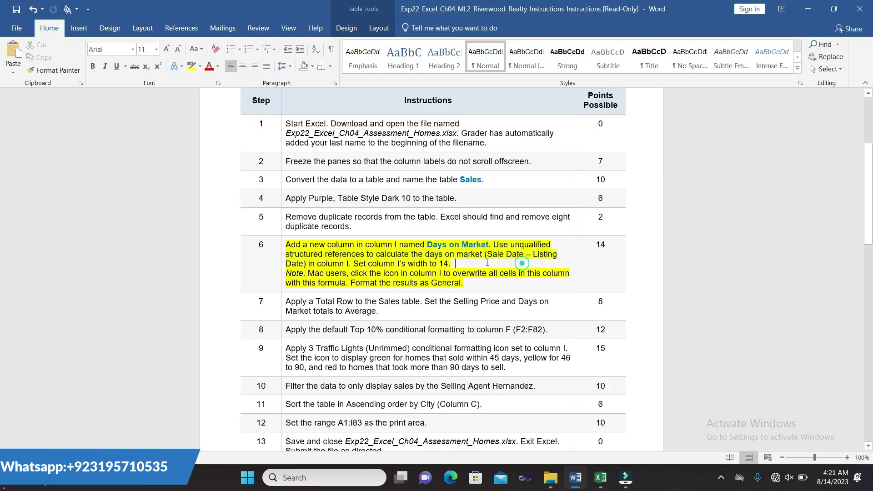
left_click_drag(485, 255, 300, 264)
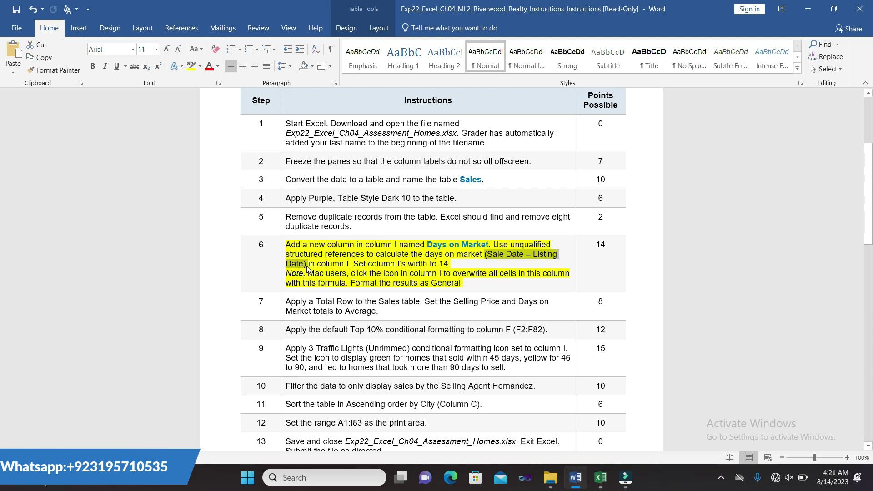
left_click(601, 478)
Complete I2 as =[@[Sale Date]]-[@[Listing Date]] and fill it down the column
type("-")
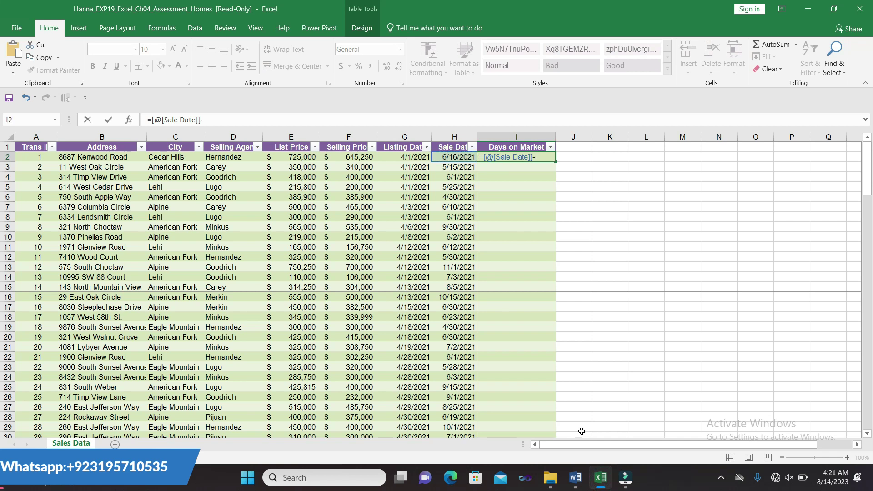
left_click(405, 147)
key("BackSpace")
key("BackSpace")
key("BackSpace")
key("BackSpace")
key("BackSpace")
key("BackSpace")
key("BackSpace")
key("BackSpace")
key("BackSpace")
key("BackSpace")
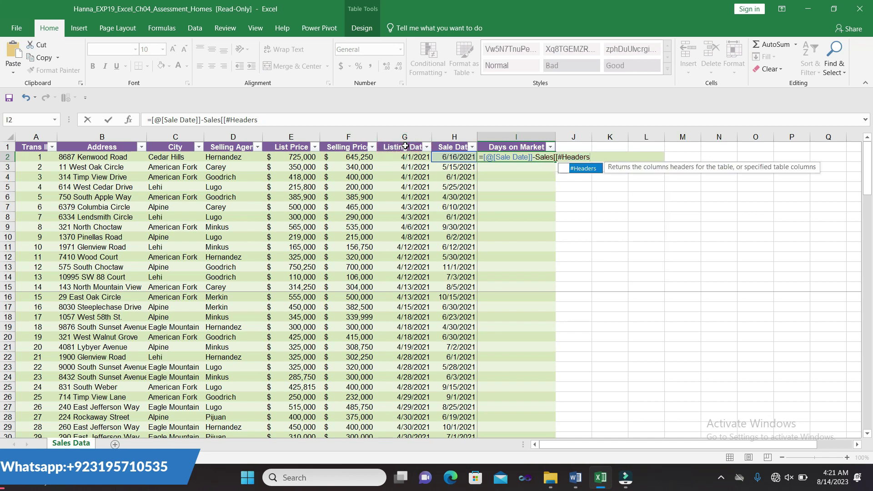
key("BackSpace")
key("BackSpace")
key("BackSpace")
key("BackSpace")
key("BackSpace")
key("BackSpace")
key("BackSpace")
key("BackSpace")
key("BackSpace")
key("BackSpace")
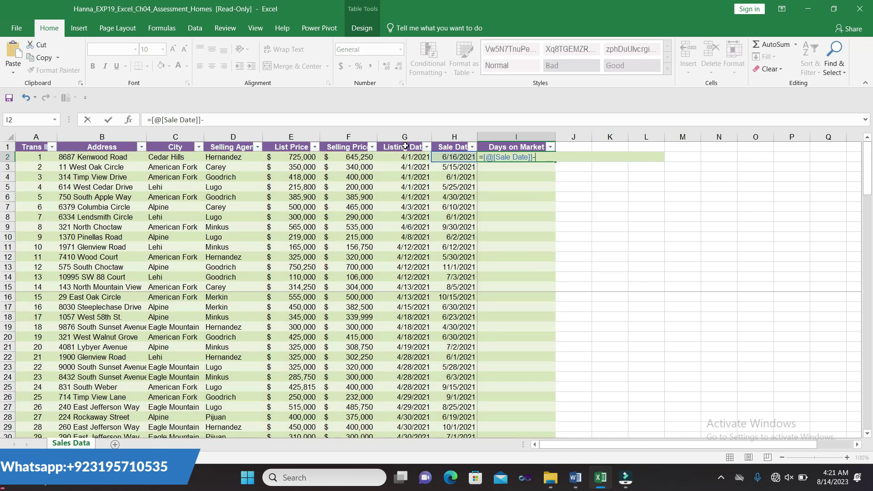
left_click(402, 157)
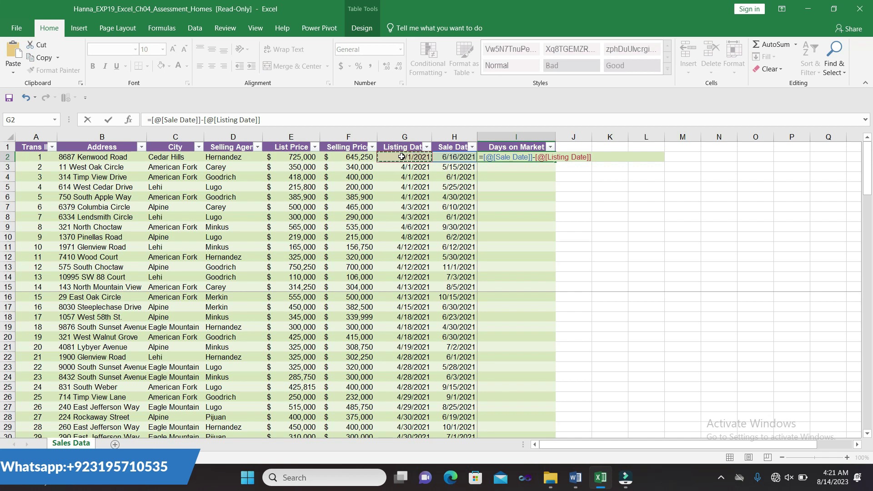
key("Return")
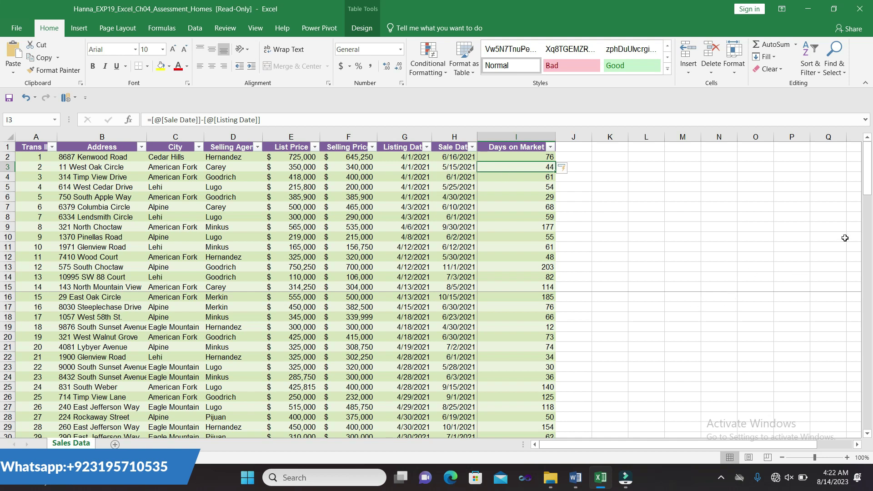
Scroll through to row 82 checking Days on Market values such as I81 and I4, then view Word
left_click_drag(866, 184, 868, 248)
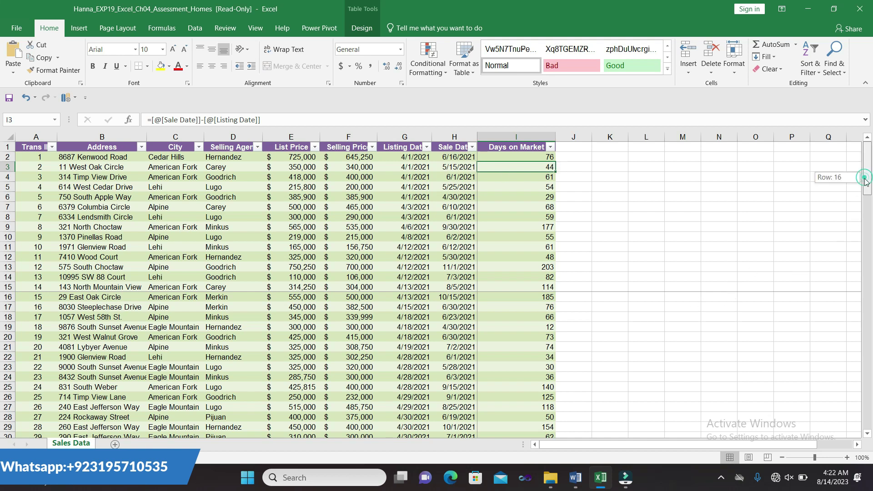
left_click_drag(869, 247, 869, 415)
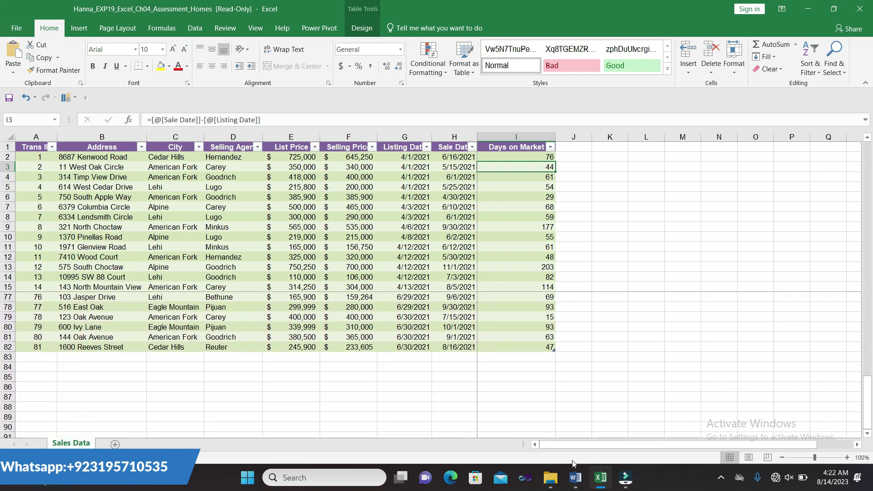
left_click(525, 339)
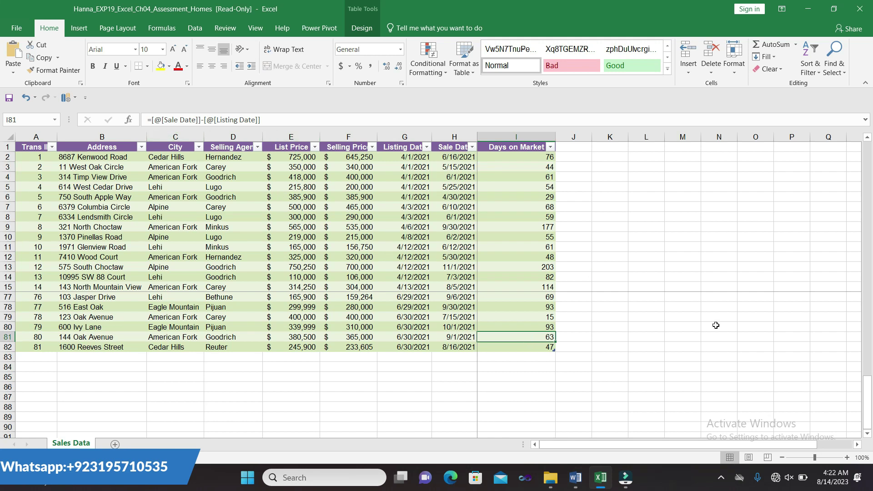
left_click_drag(866, 395, 795, 122)
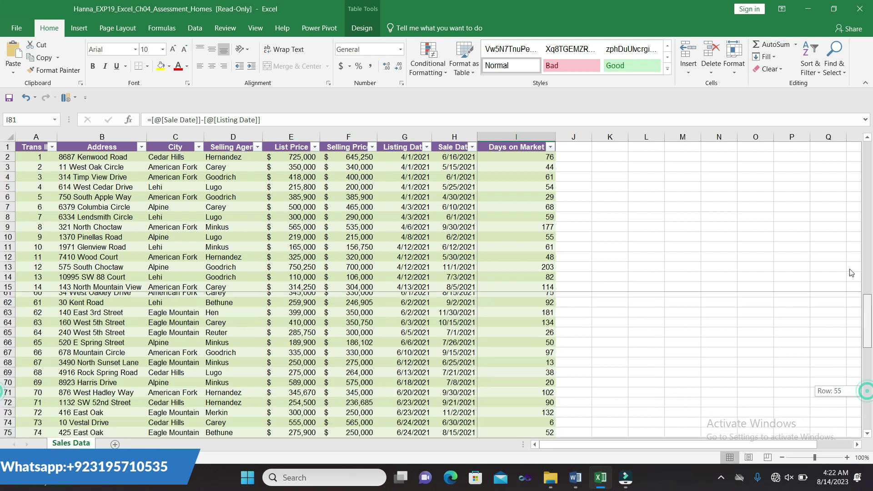
left_click(544, 159)
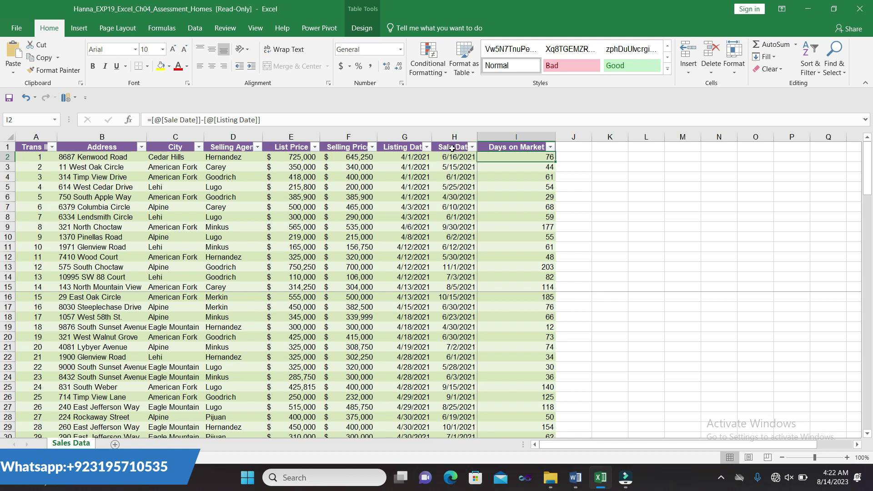
left_click(541, 177)
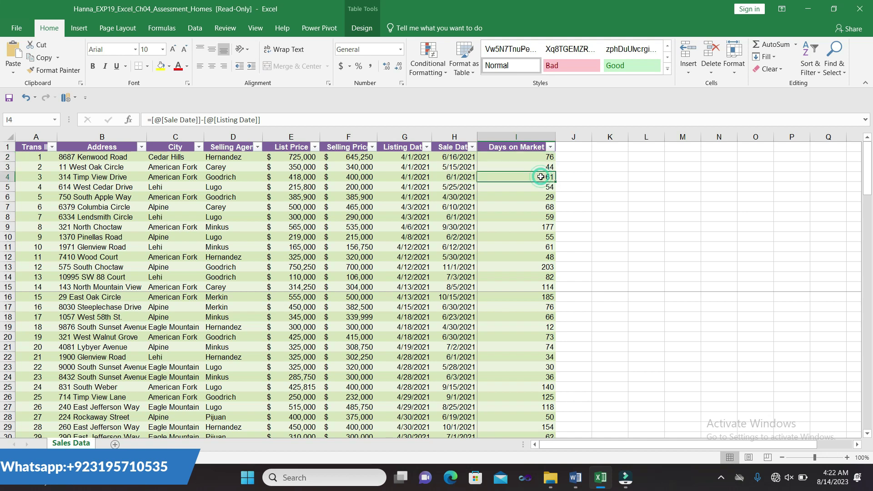
left_click(680, 215)
mouse_move(575, 477)
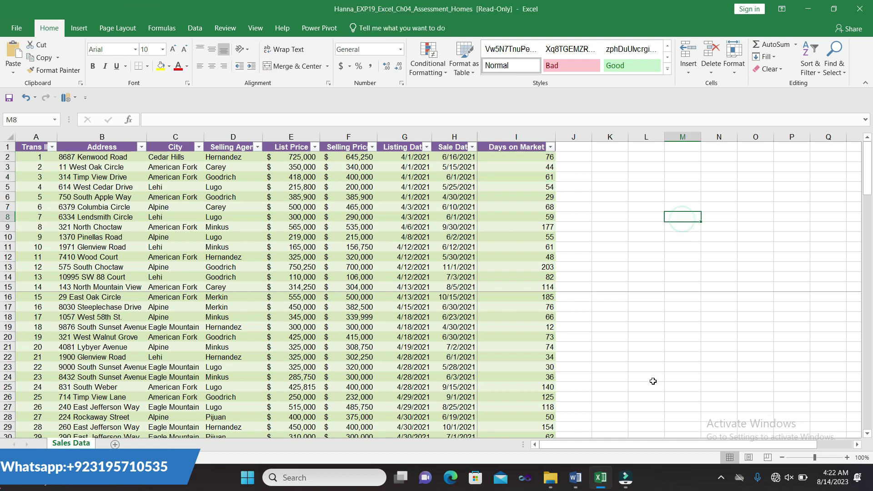
left_click(575, 478)
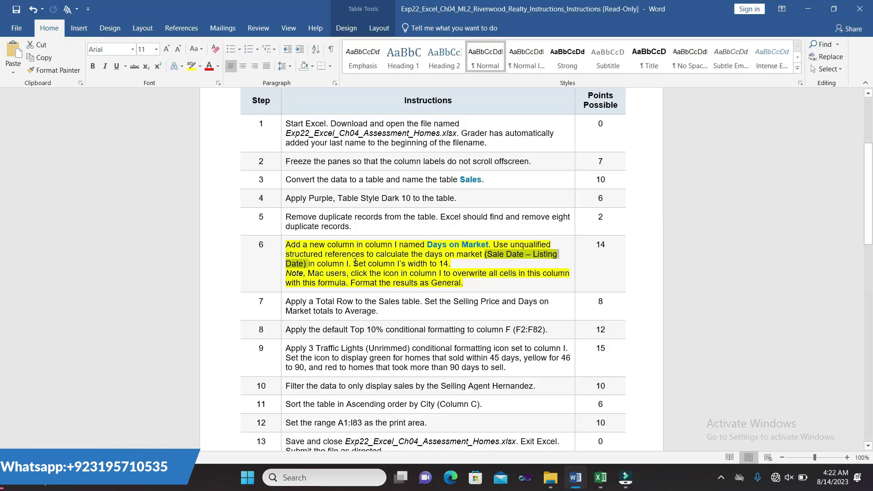
Select 'Set column I's width to 14.' in step 6, then return to Excel
left_click_drag(354, 264, 451, 265)
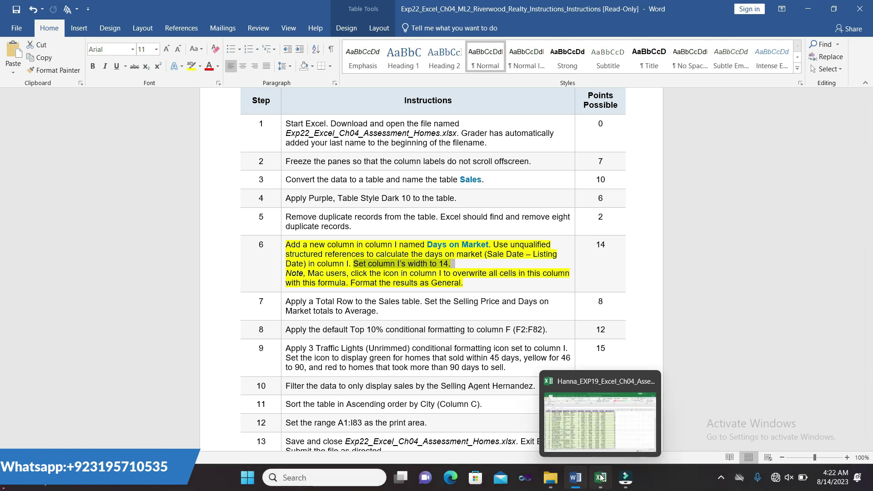
mouse_move(601, 477)
left_click(600, 419)
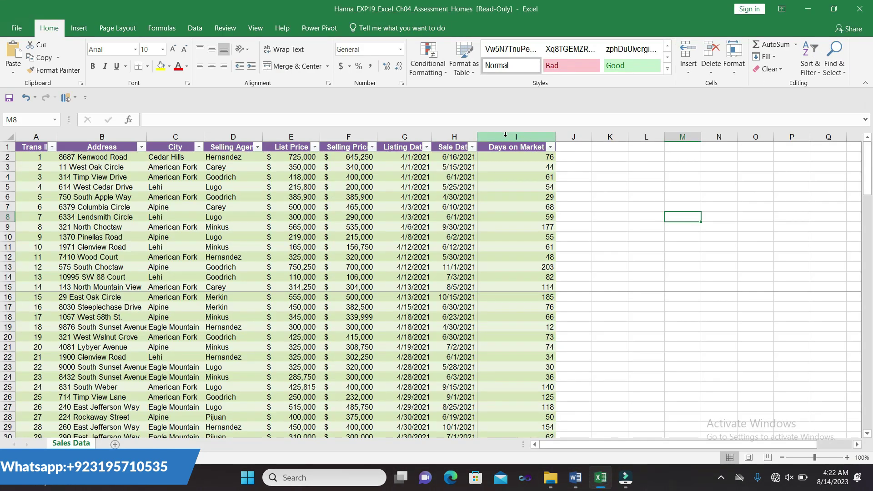
Change column I's width from 18.33 to 14 through Column Width
right_click(506, 138)
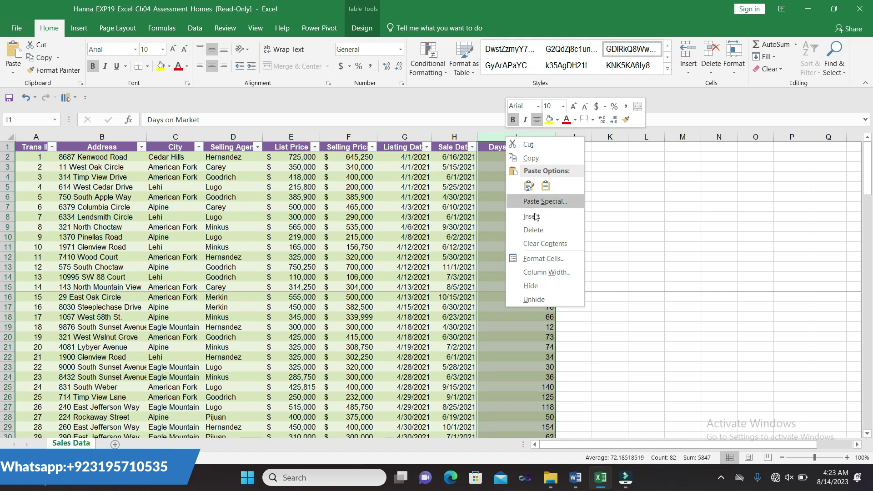
left_click(546, 273)
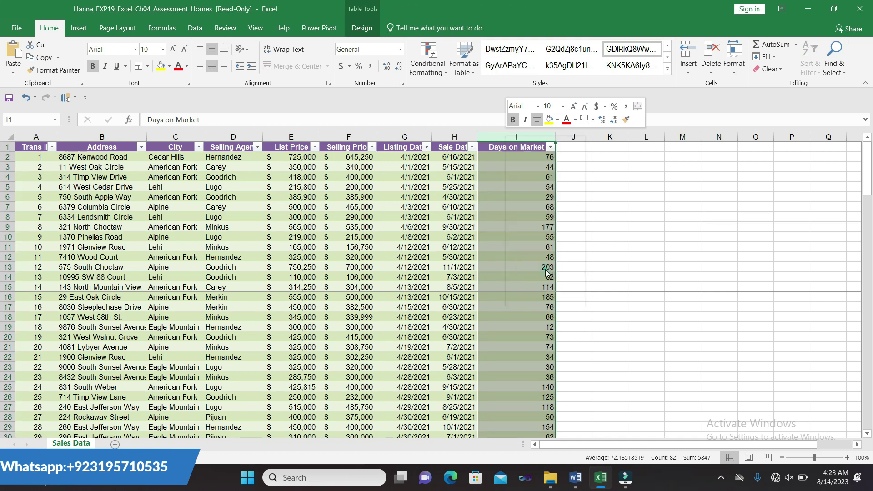
key("BackSpace")
type("14")
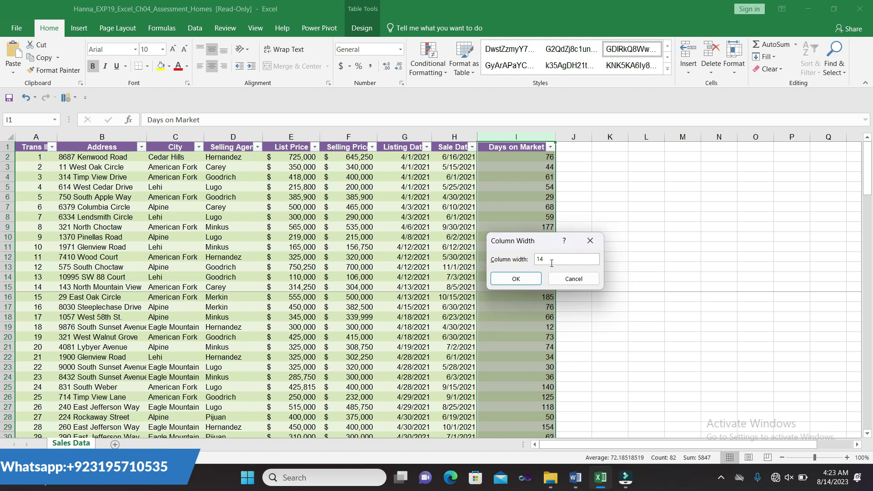
left_click(522, 279)
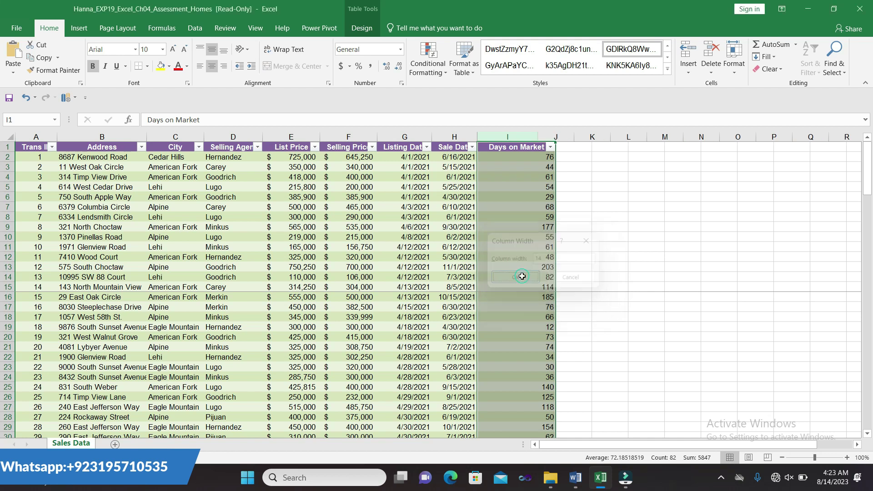
left_click(565, 267)
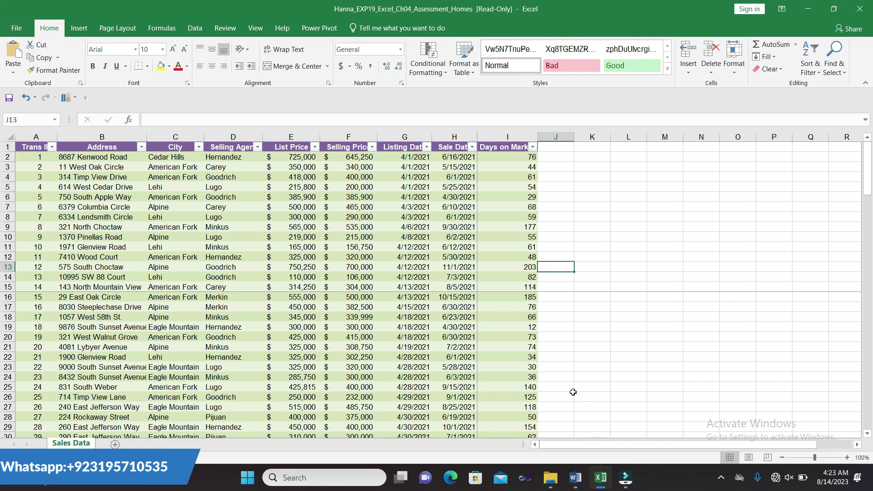
Remove the yellow highlight from step 6's instruction in the Word document
left_click(576, 478)
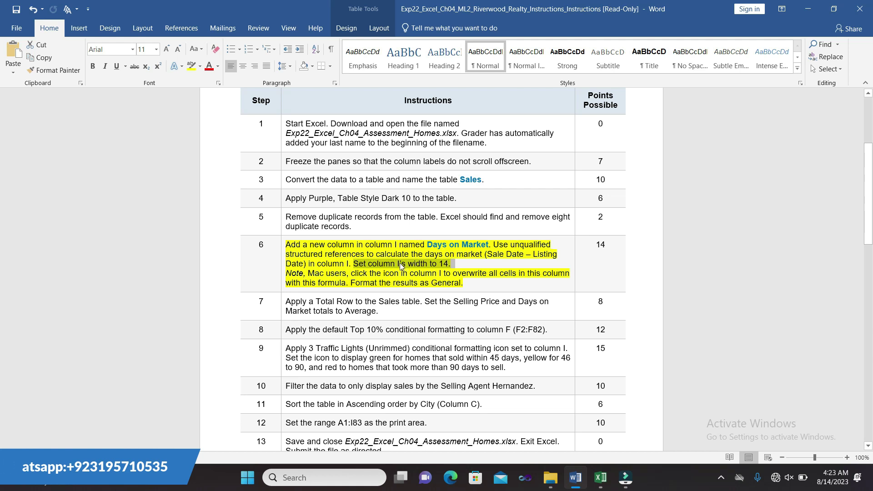
left_click(457, 265)
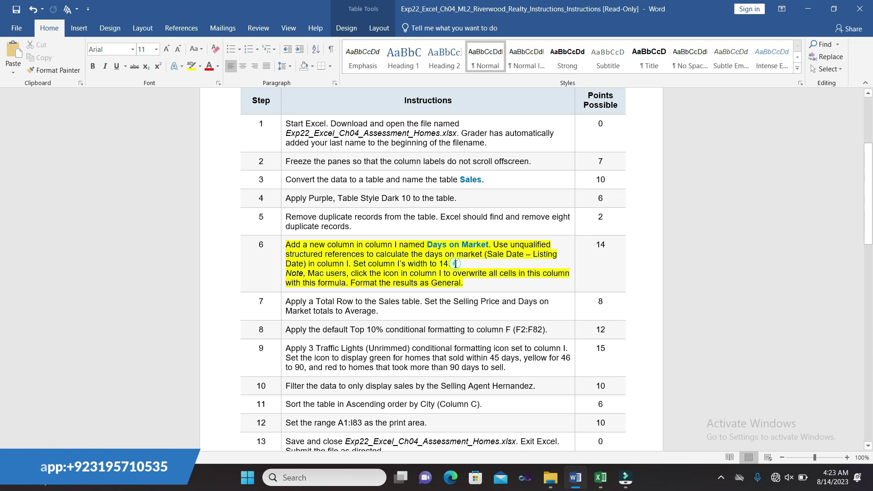
left_click(281, 247)
left_click(331, 226)
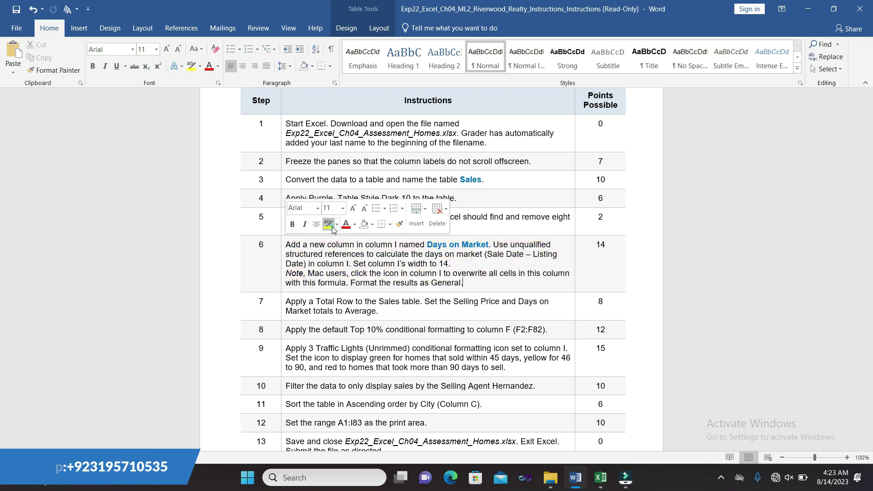
Highlight step 7's Total Row instruction in yellow and select its first sentence
left_click(283, 302)
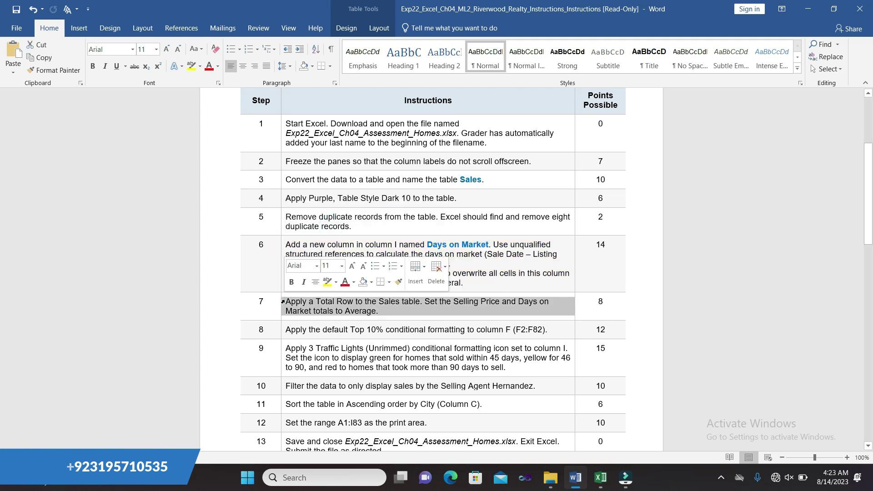
left_click(328, 283)
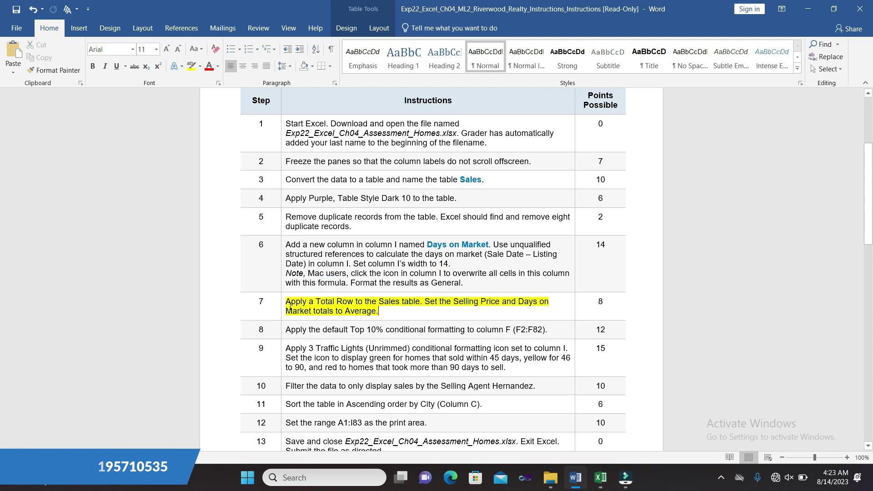
left_click_drag(286, 304, 416, 302)
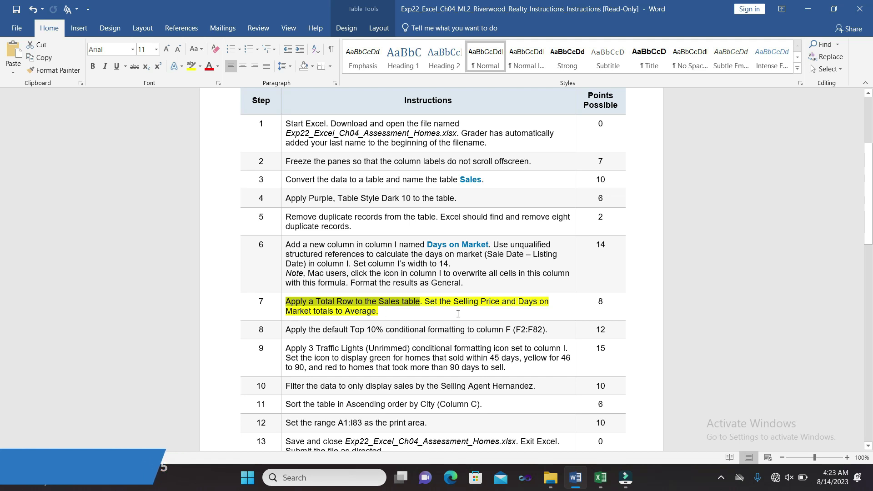
left_click(601, 478)
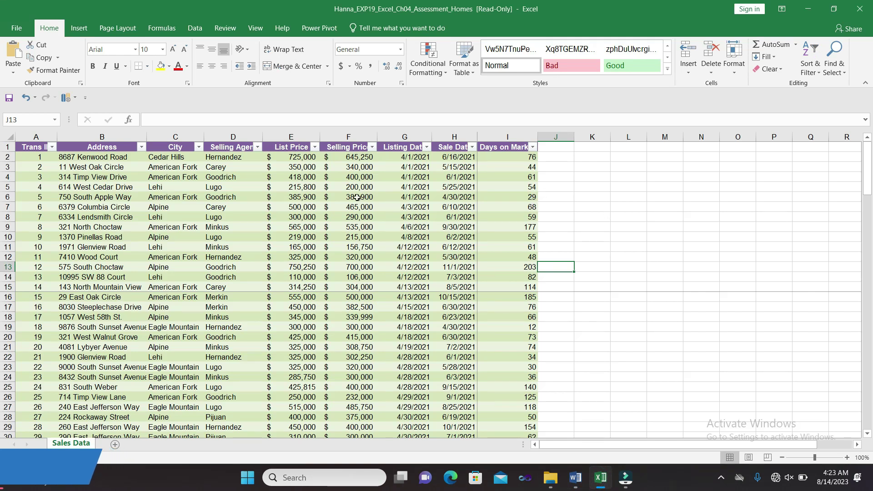
Select the Sales table A1:I82 and turn on its Total Row, showing 5847 under Days on Market
mouse_move(27, 150)
left_mouse_down()
mouse_move(433, 302)
mouse_move(506, 454)
mouse_move(502, 396)
left_mouse_up()
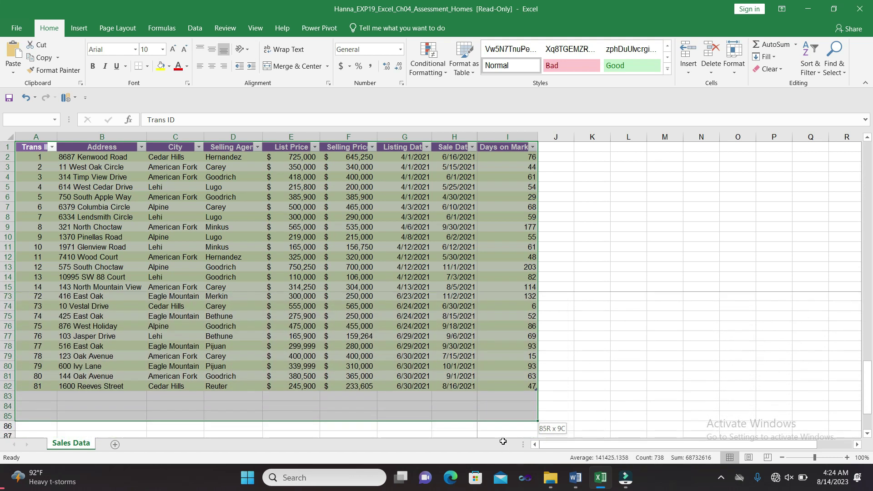
left_click_drag(502, 397, 502, 381)
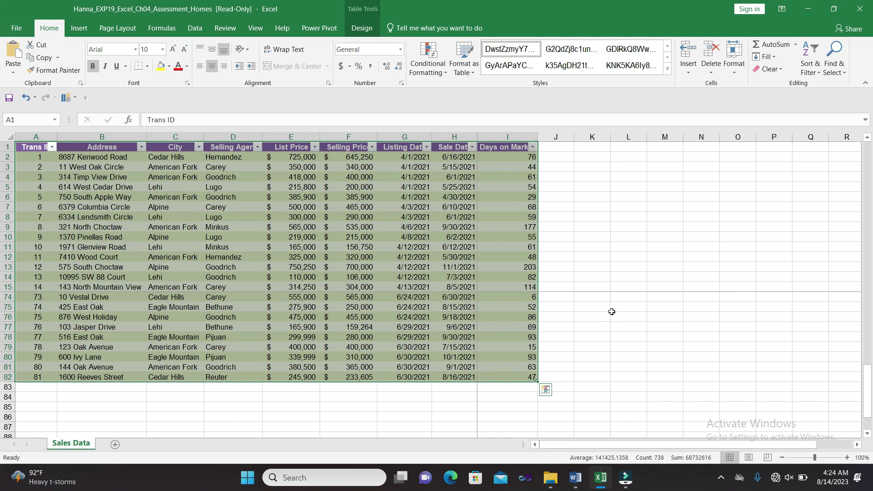
left_click(370, 29)
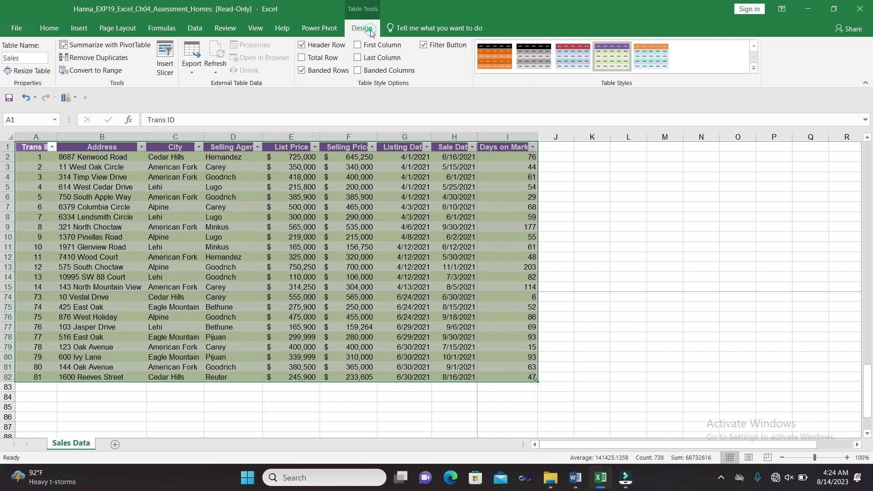
left_click(302, 57)
left_click(649, 248)
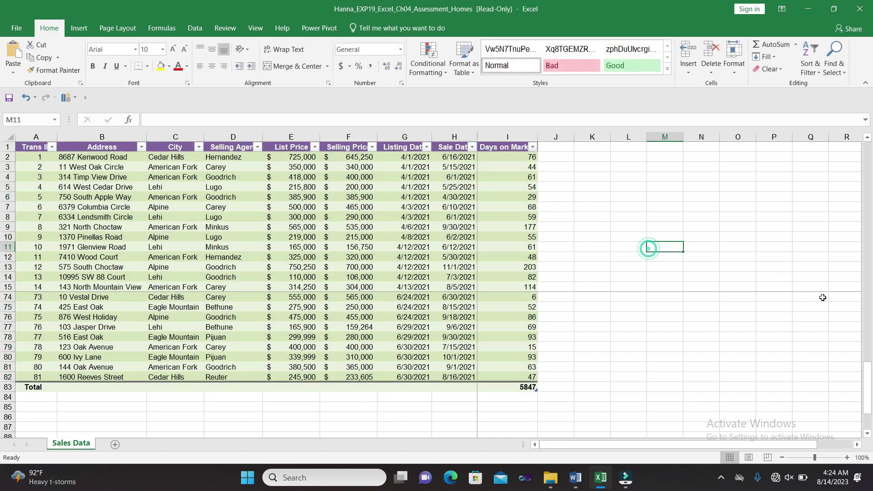
left_click_drag(870, 375, 868, 155)
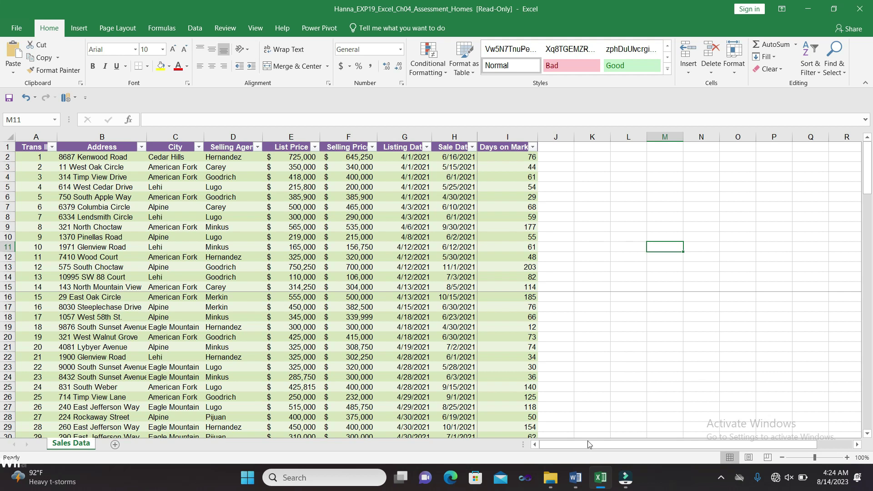
Select step 7's sentence about averaging the Selling Price and Days on Market totals
left_click(575, 477)
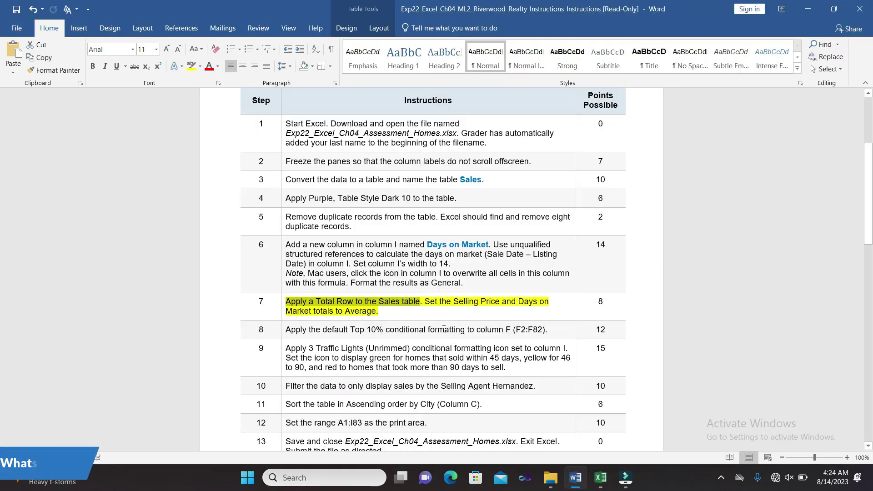
left_click_drag(425, 302, 464, 316)
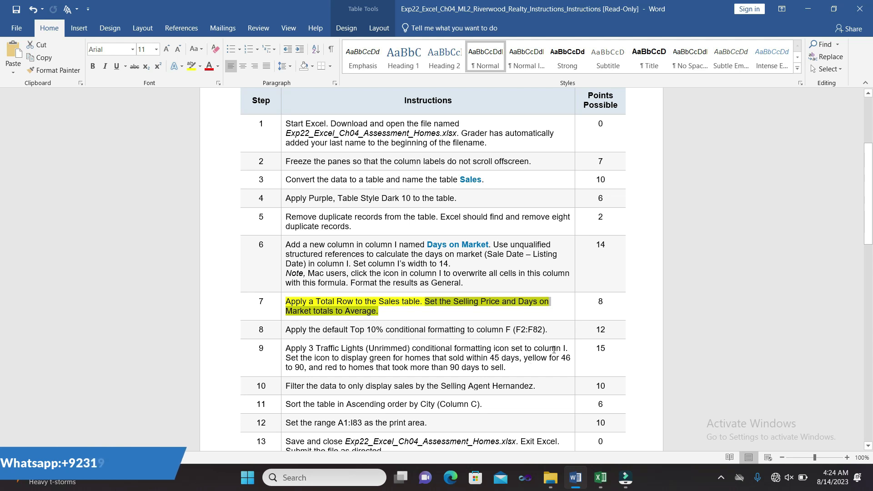
Set the Selling Price total in F83 to Average, giving $369,596
left_click(600, 478)
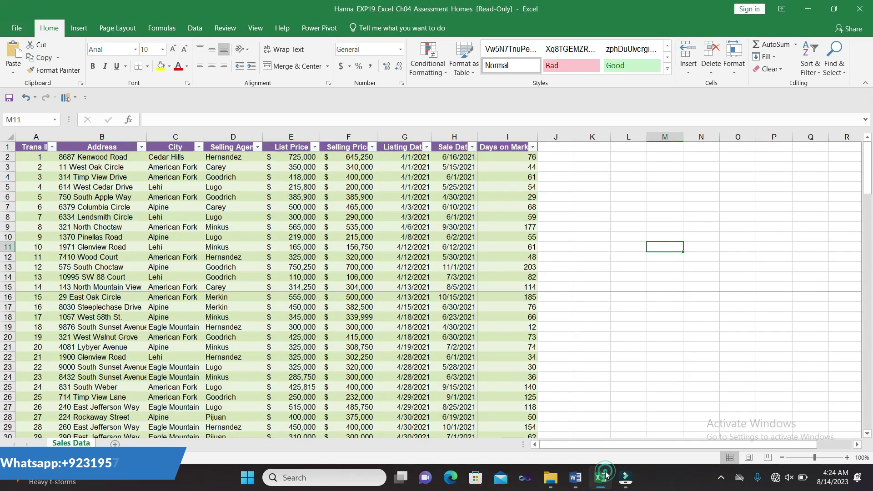
left_click_drag(868, 188, 869, 410)
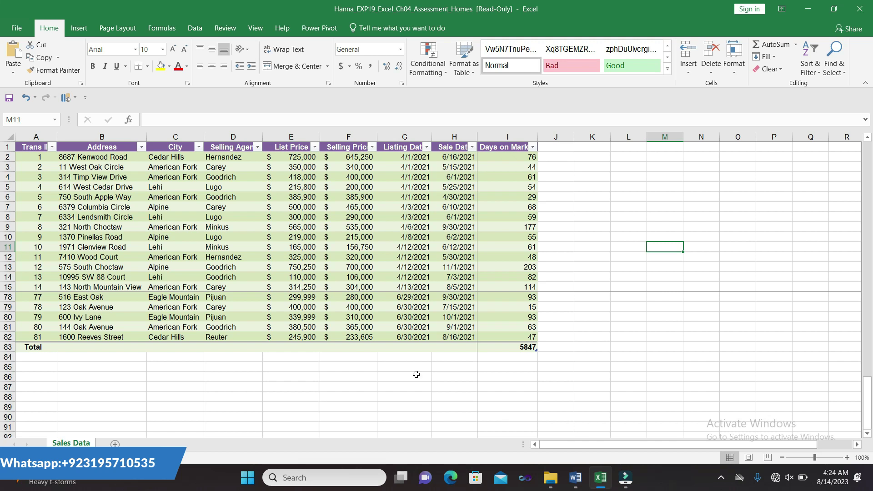
left_click(303, 346)
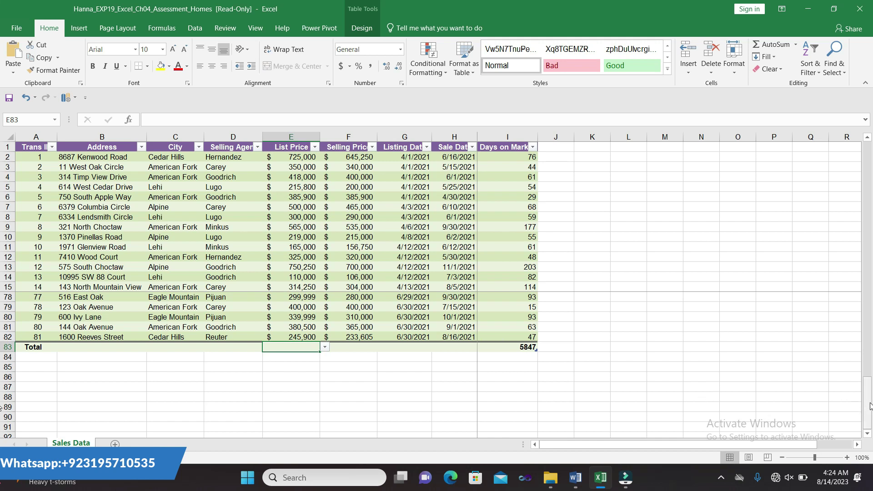
left_click_drag(868, 402, 826, 413)
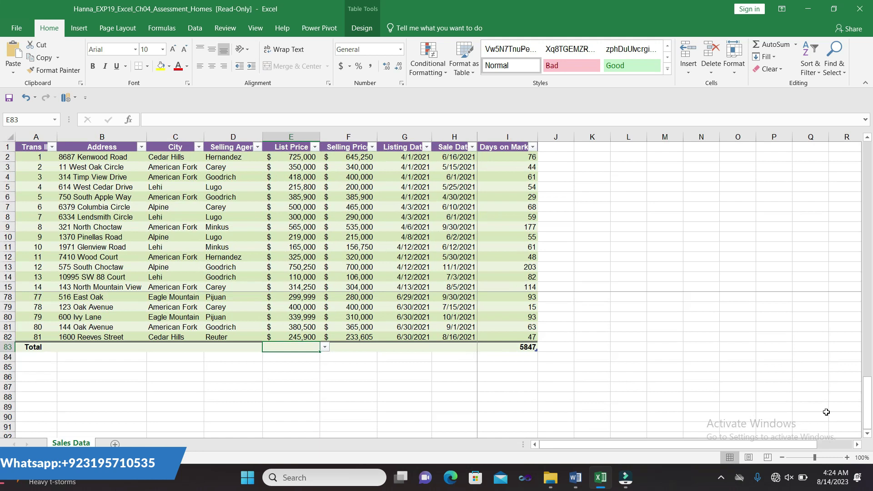
left_click(576, 476)
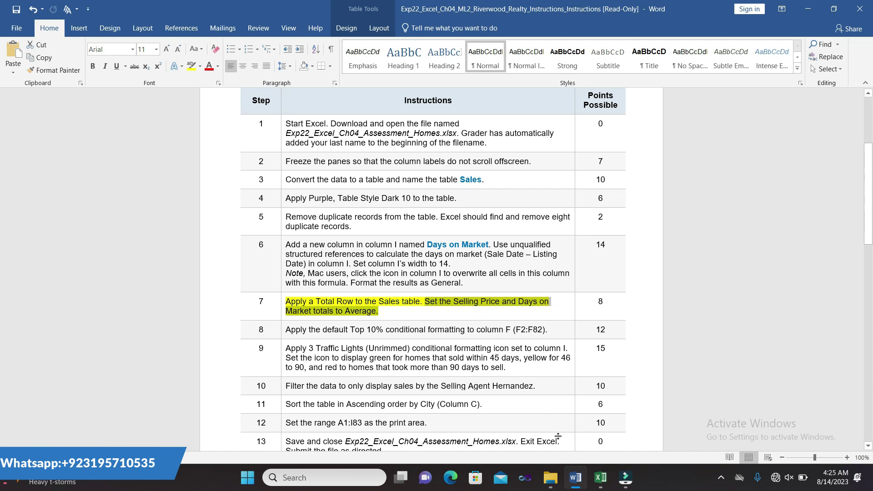
left_click(600, 478)
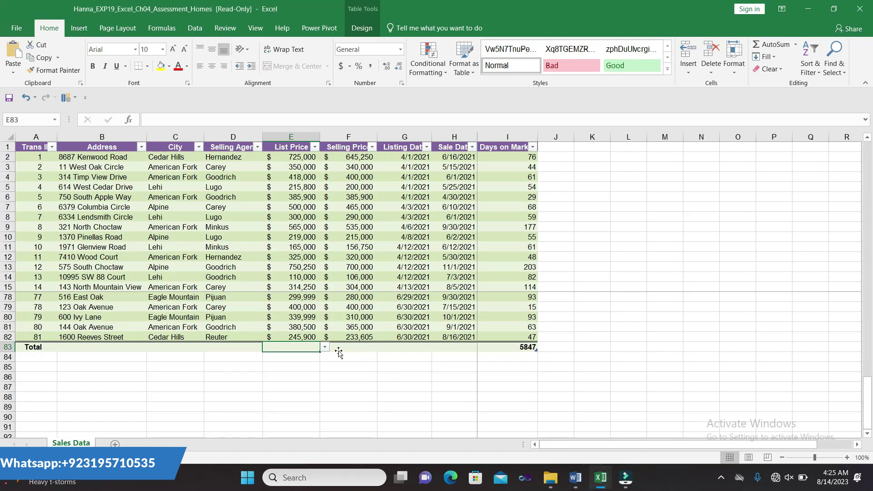
left_click(325, 347)
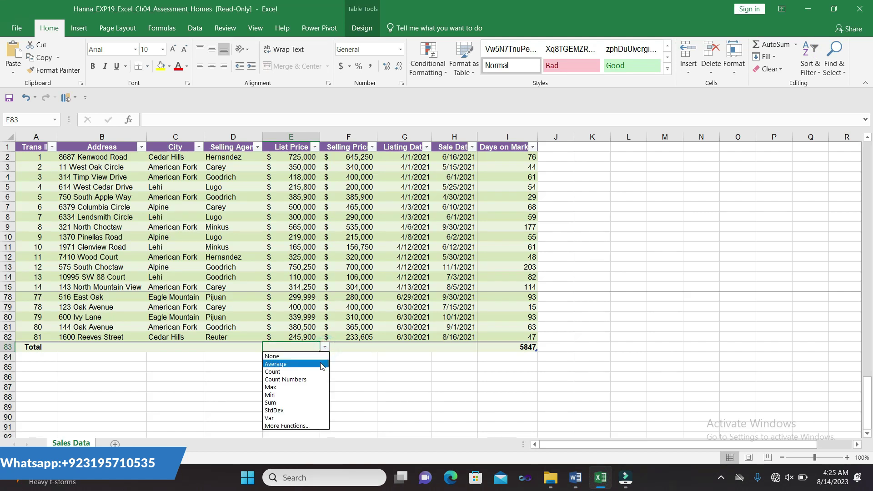
left_click(358, 353)
left_click(358, 349)
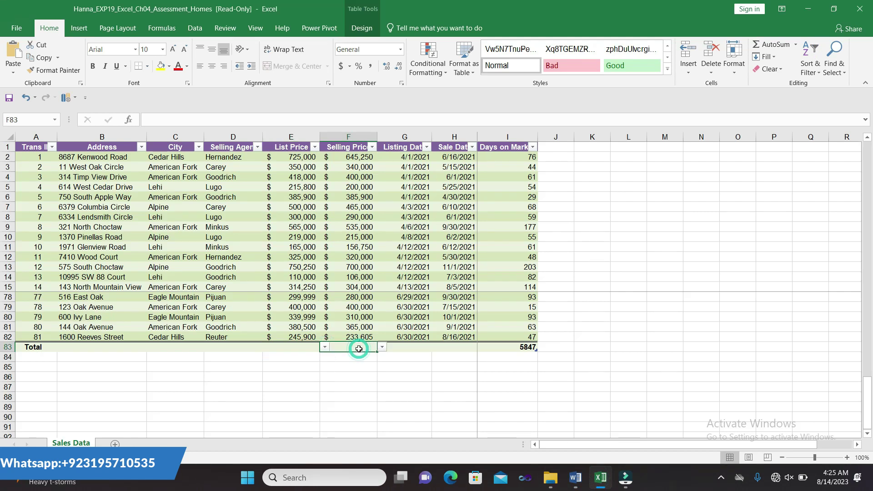
left_click(381, 347)
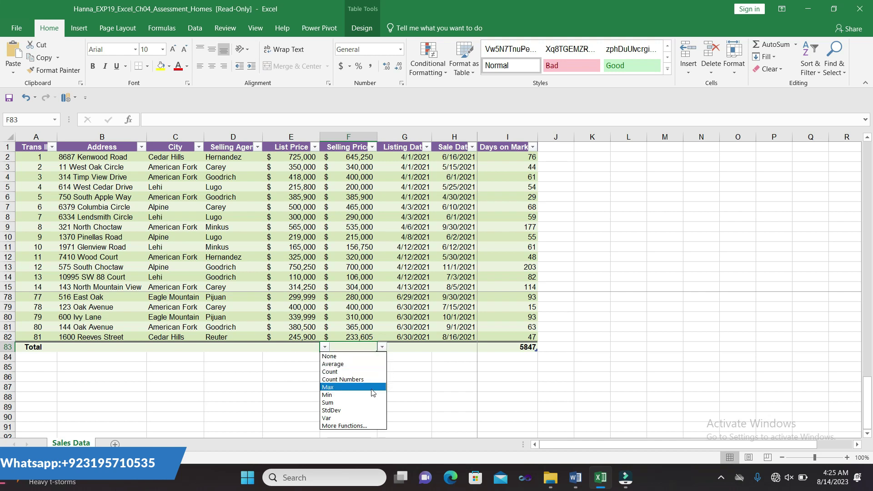
left_click(373, 366)
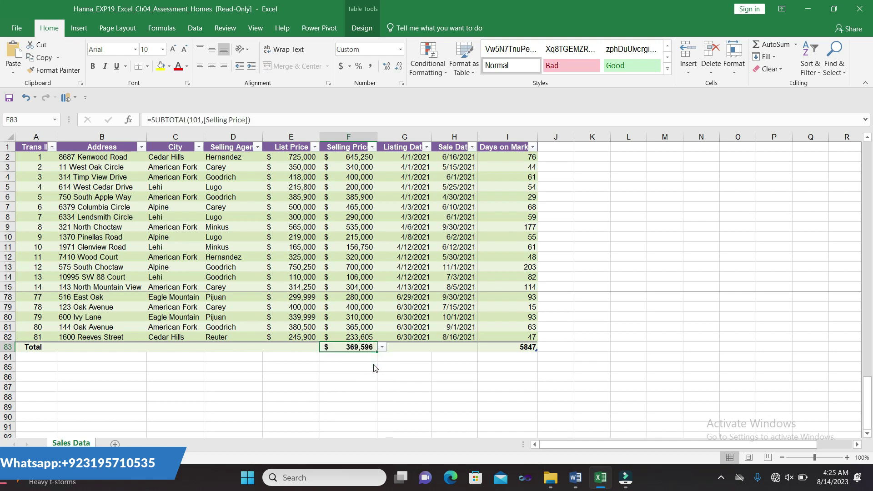
Set the Days on Market total in I83 to Average, giving 72.18518519
mouse_move(867, 410)
left_mouse_down()
mouse_move(857, 339)
mouse_move(869, 434)
left_mouse_up()
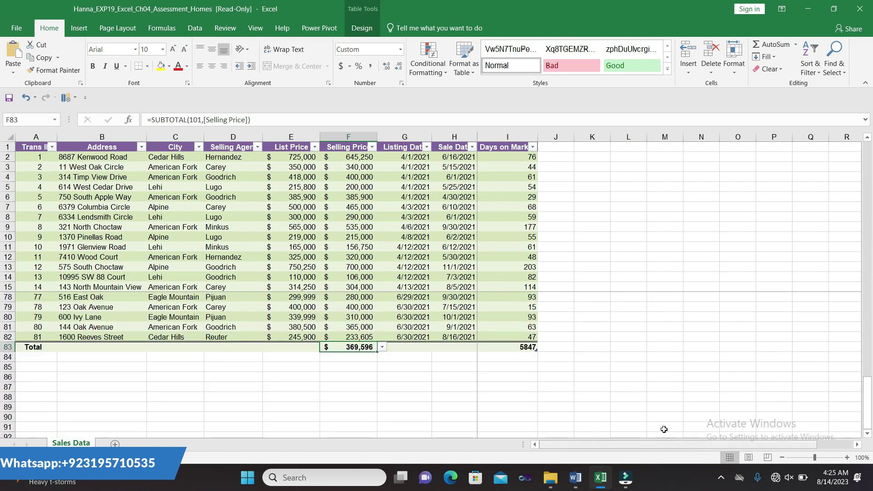
left_click(527, 350)
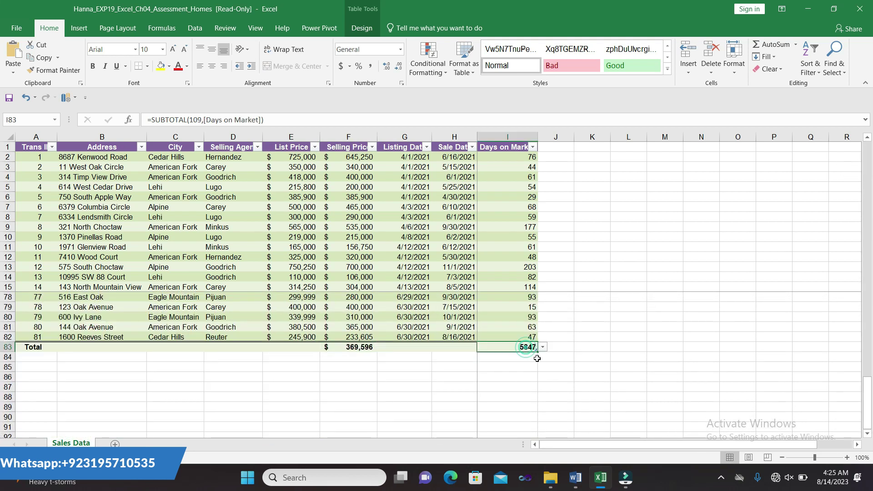
left_click(573, 482)
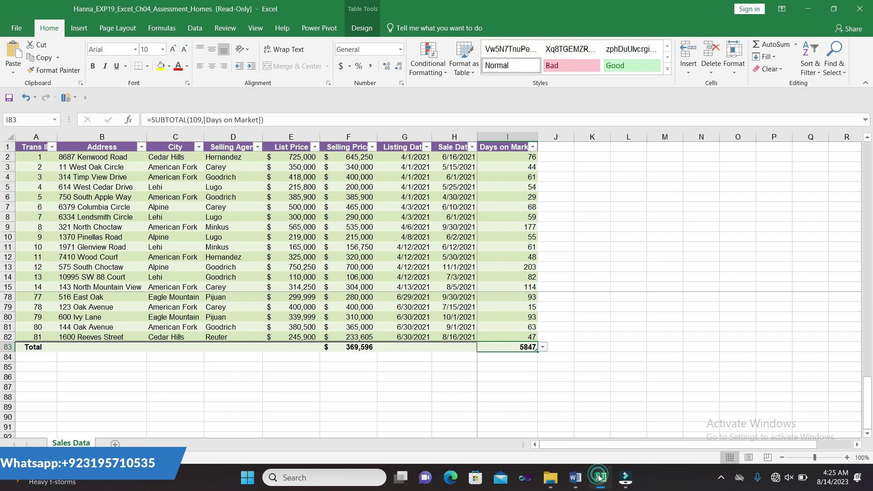
left_click(601, 477)
left_click(546, 351)
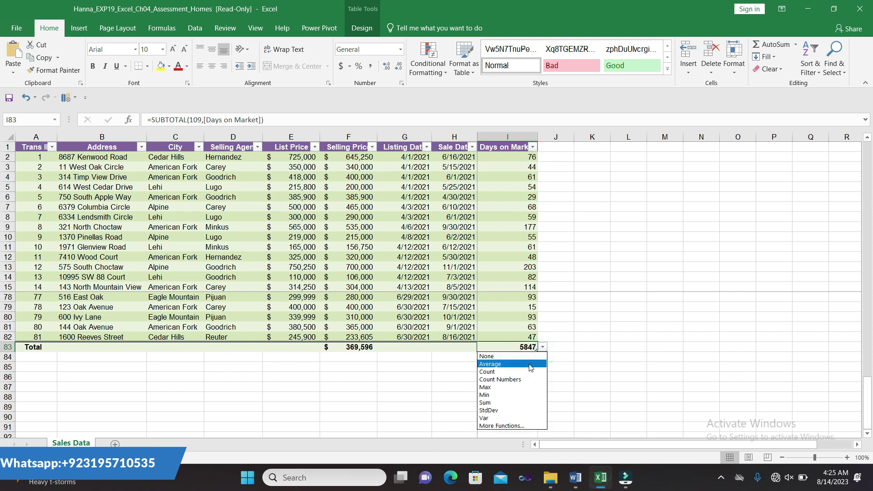
left_click(529, 364)
left_click(625, 355)
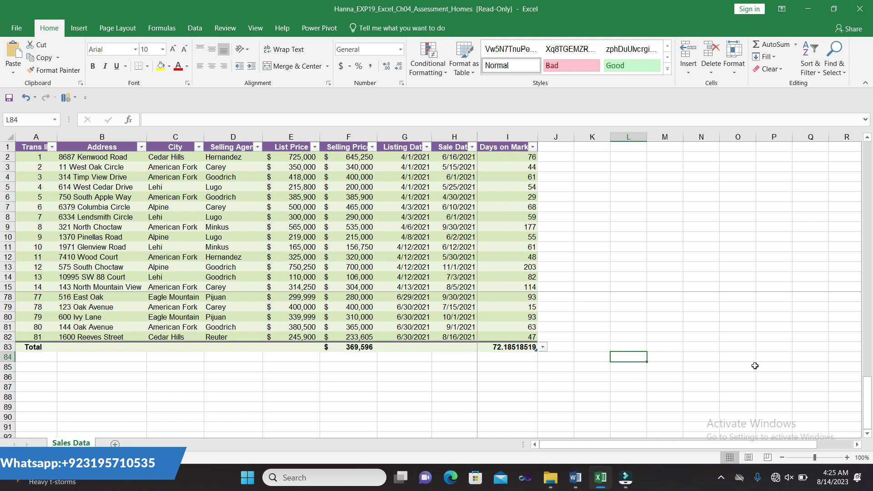
left_click_drag(868, 409, 840, 206)
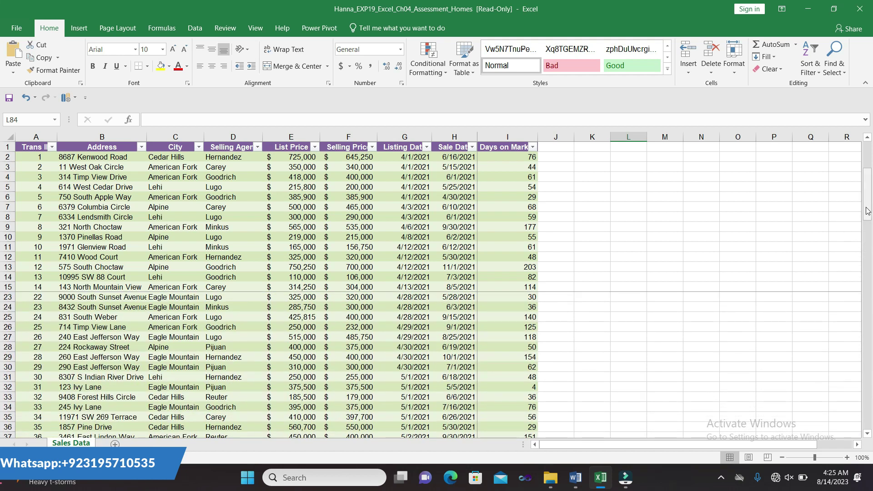
left_click_drag(857, 209, 867, 123)
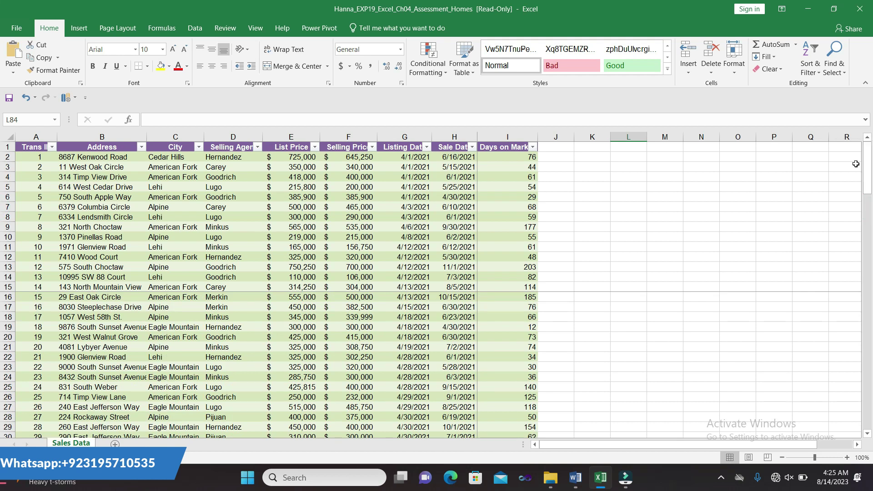
left_click(575, 478)
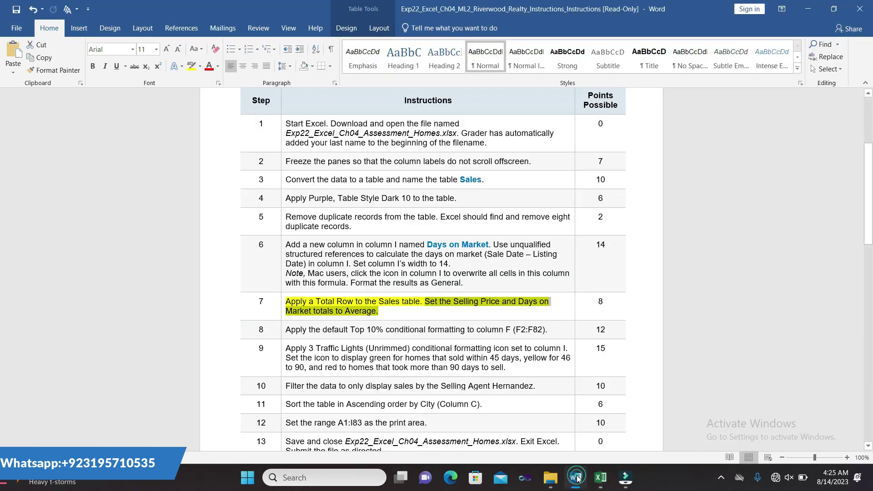
Remove step 7's yellow highlight and highlight step 8's instruction in yellow instead
left_click(283, 302)
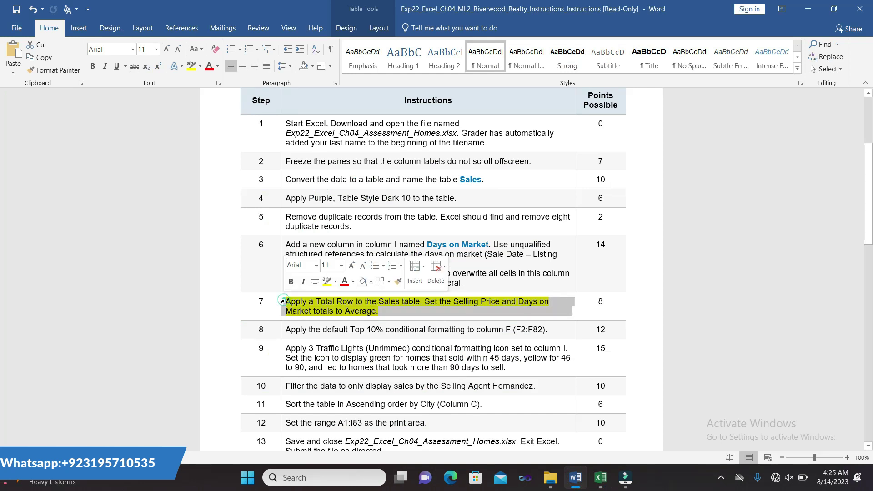
left_click(326, 282)
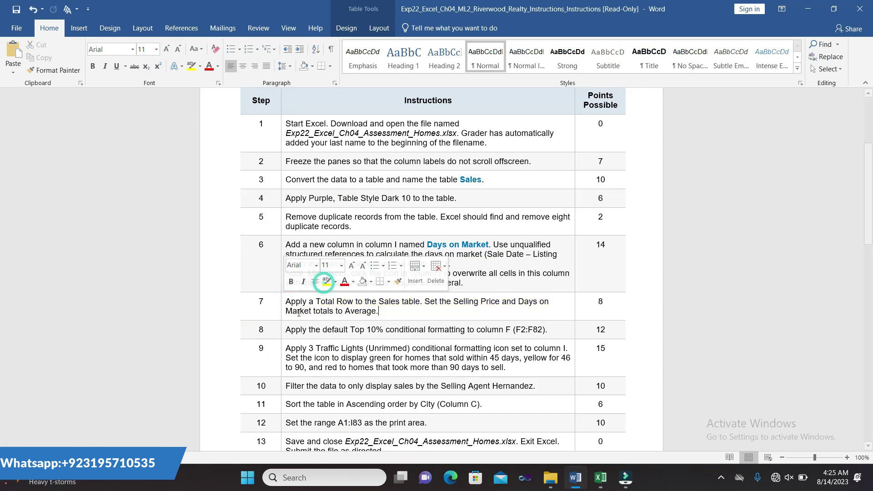
left_click(284, 330)
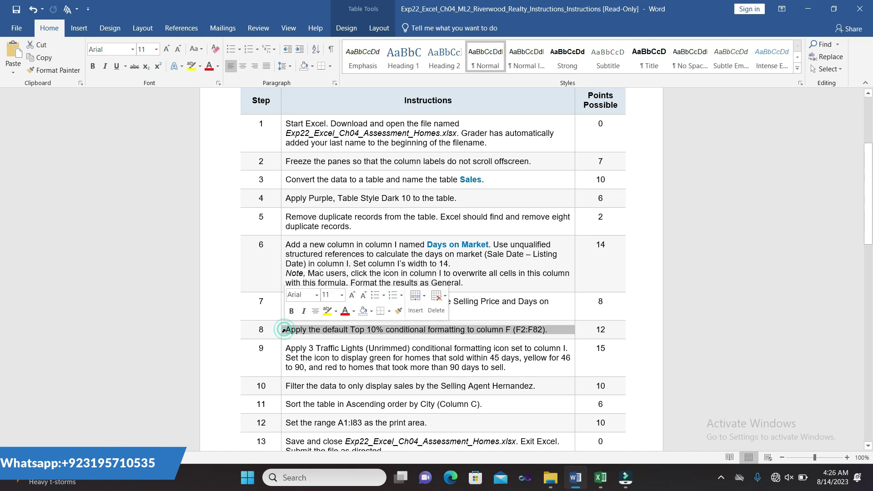
left_click(327, 312)
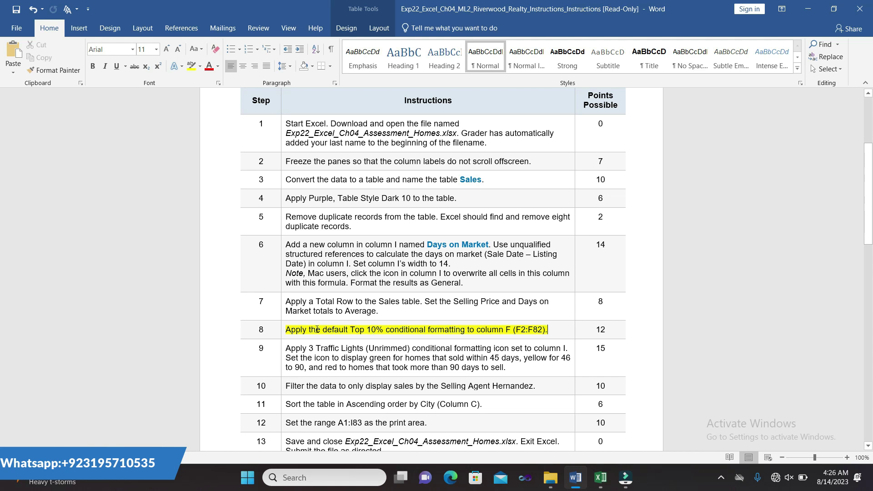
Select step 8's Top 10% conditional formatting instruction text
left_click_drag(290, 330, 485, 319)
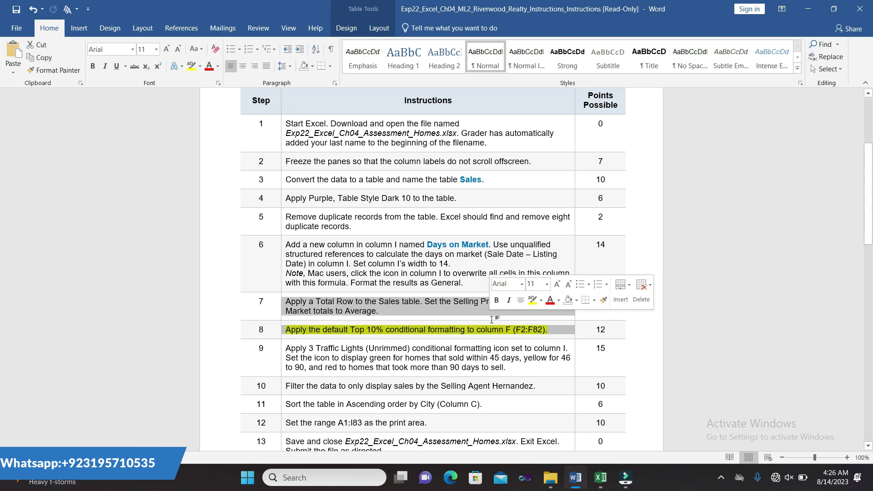
left_click(557, 258)
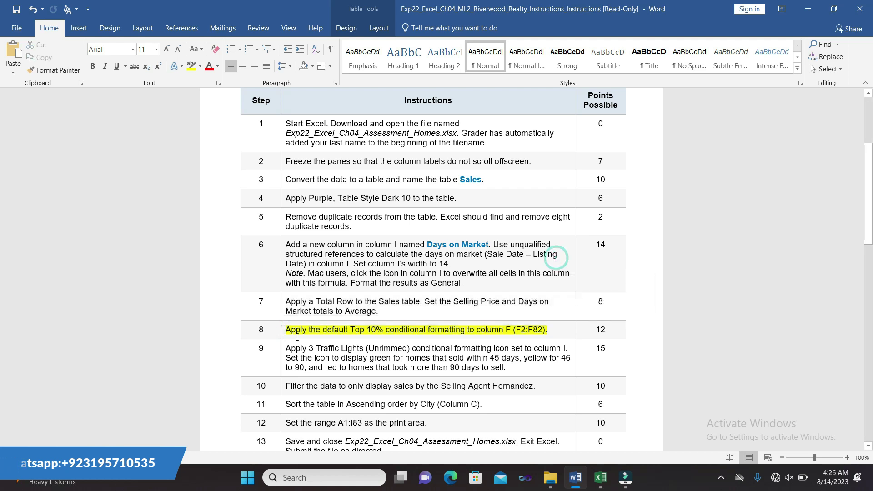
left_click_drag(288, 330, 549, 330)
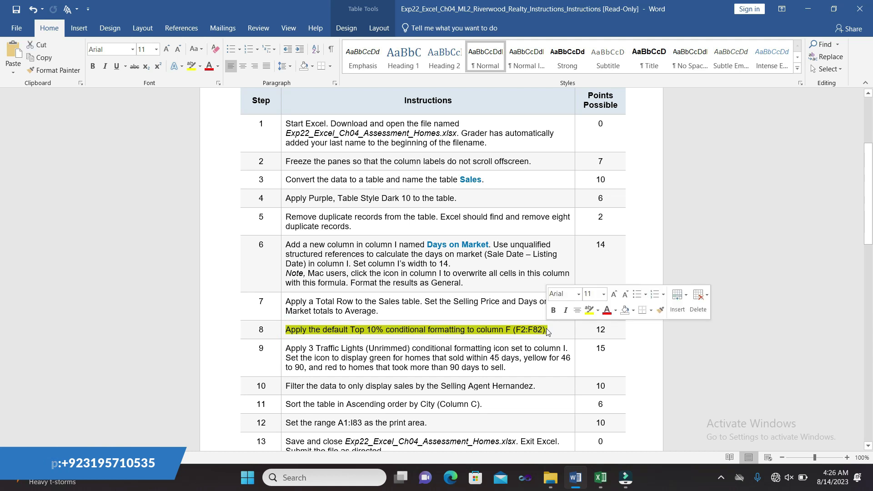
left_click(598, 484)
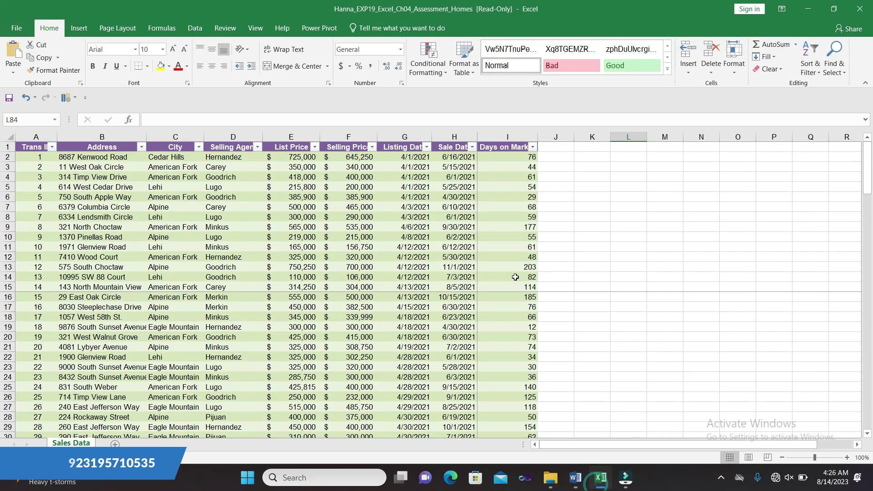
left_click(446, 75)
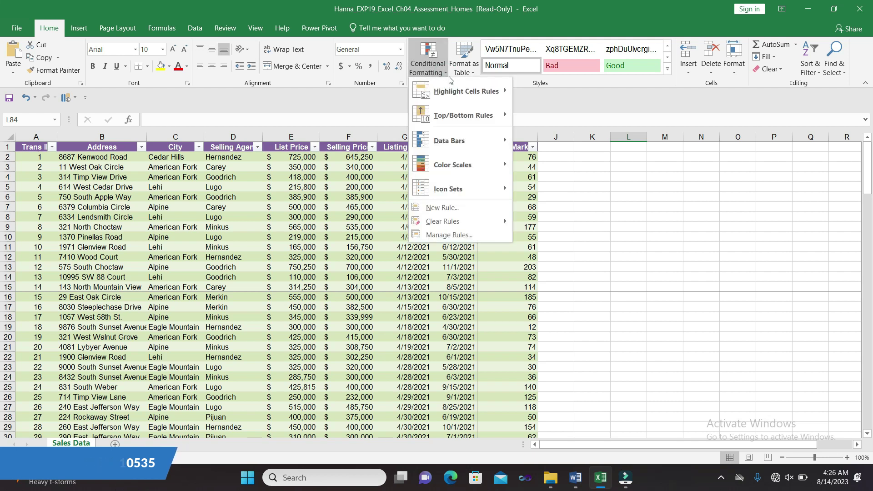
mouse_move(466, 91)
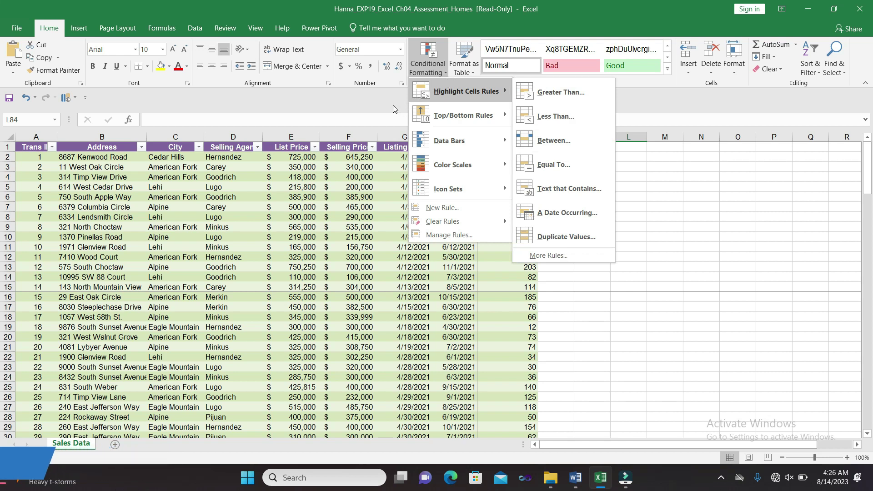
left_click(377, 110)
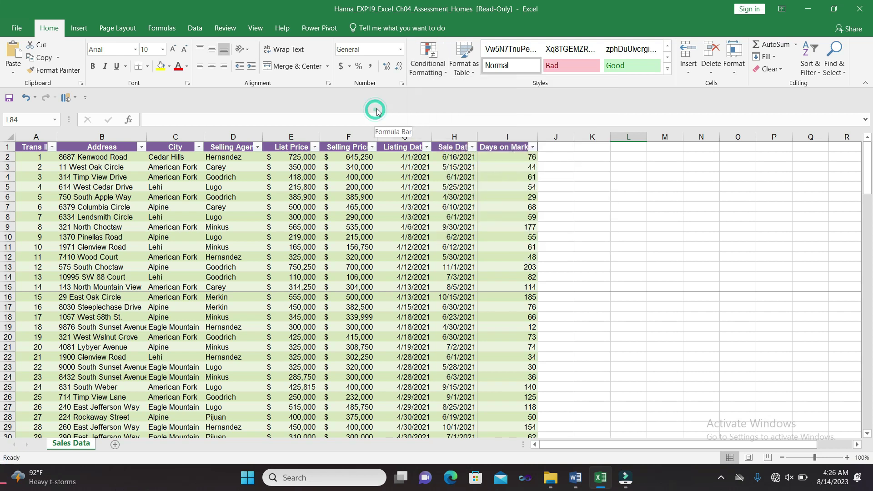
left_click(446, 75)
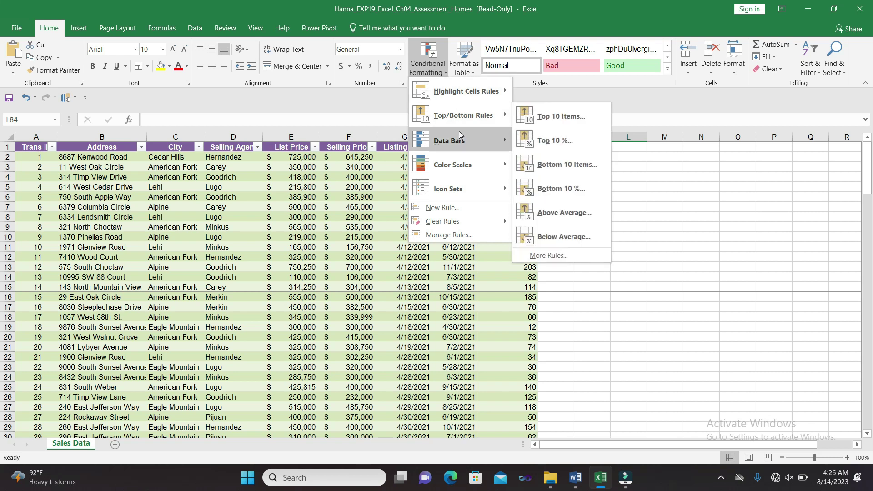
mouse_move(463, 115)
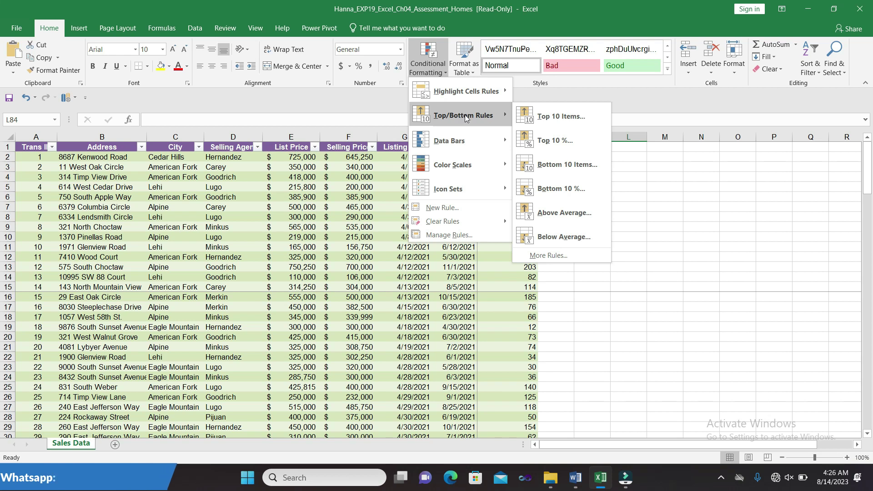
left_click(677, 367)
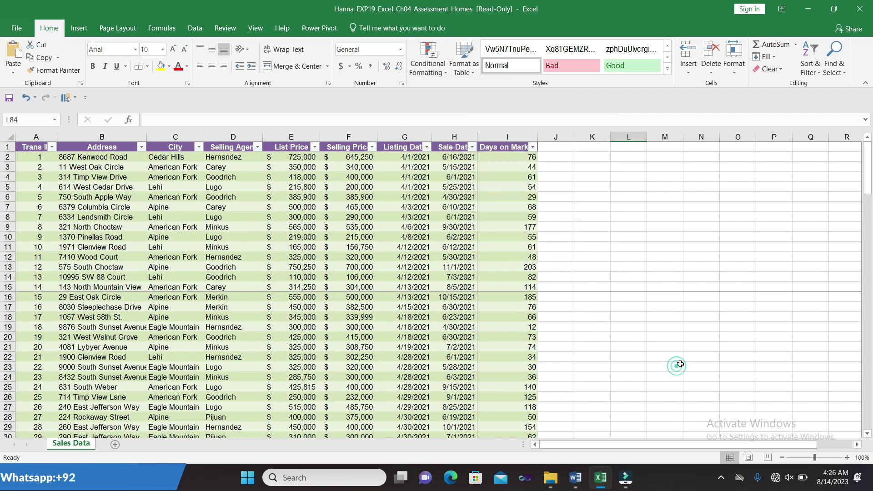
Select the Days on Market values I2:I82, just above the Total row
left_click(868, 211)
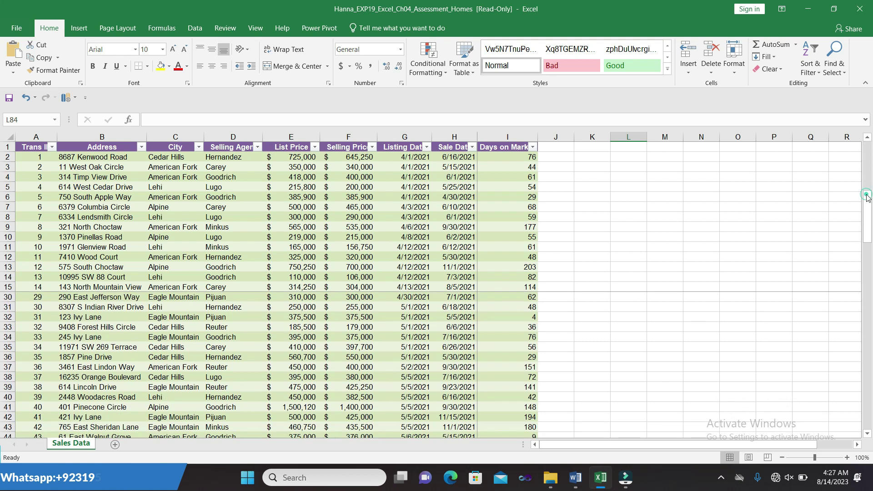
left_click_drag(867, 214, 867, 155)
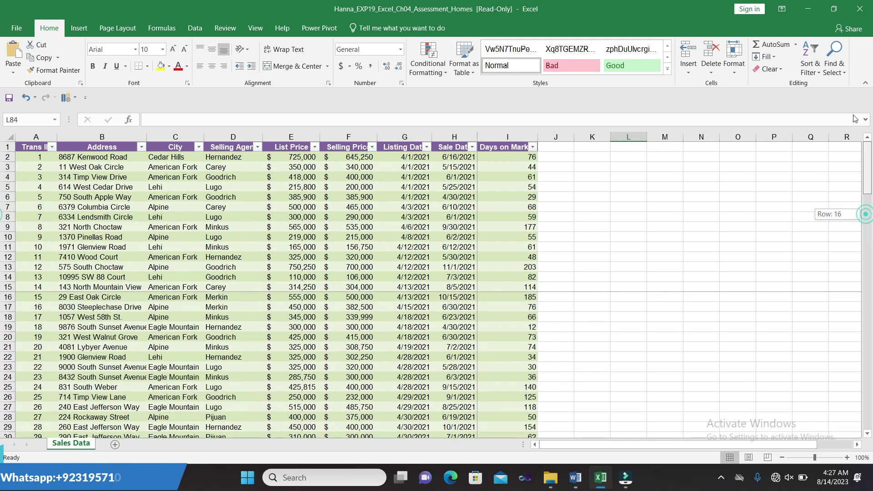
mouse_move(514, 157)
left_mouse_down()
mouse_move(532, 396)
mouse_move(524, 456)
left_mouse_up()
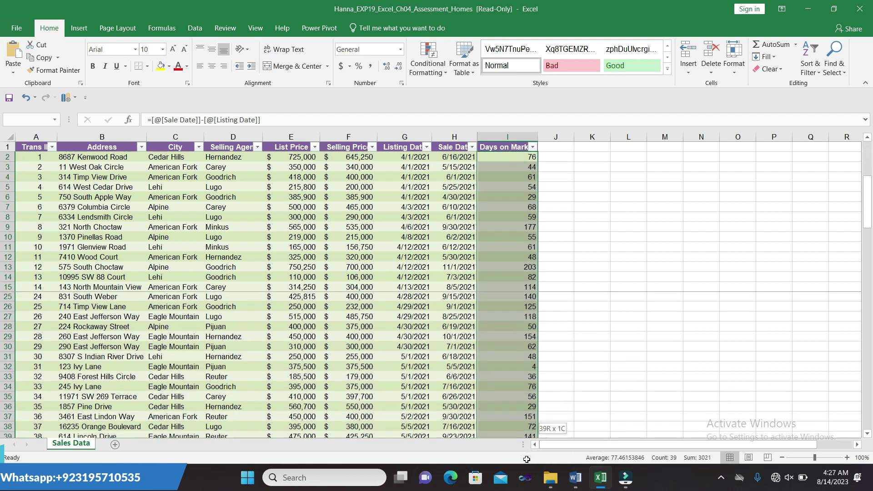
left_click_drag(524, 455, 513, 407)
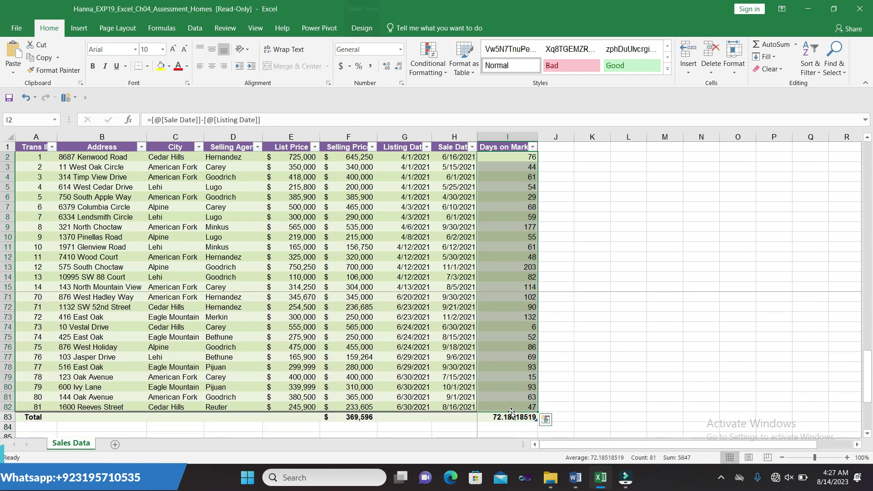
mouse_move(600, 477)
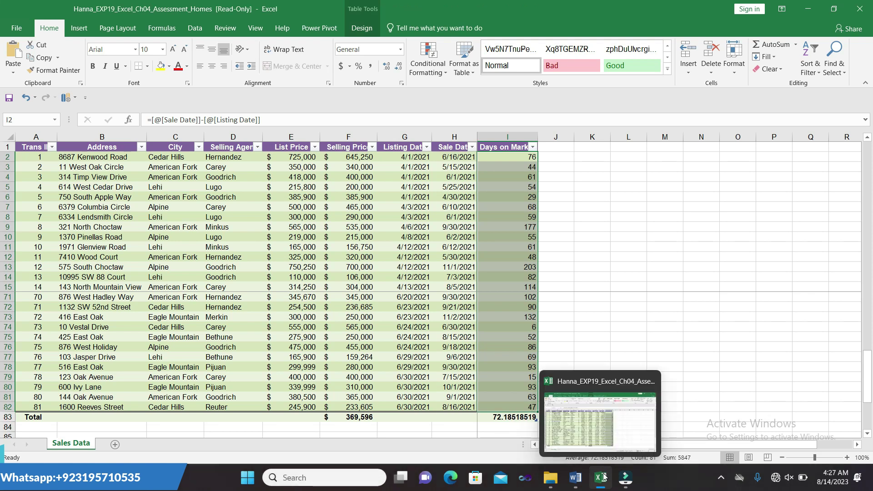
left_click(577, 478)
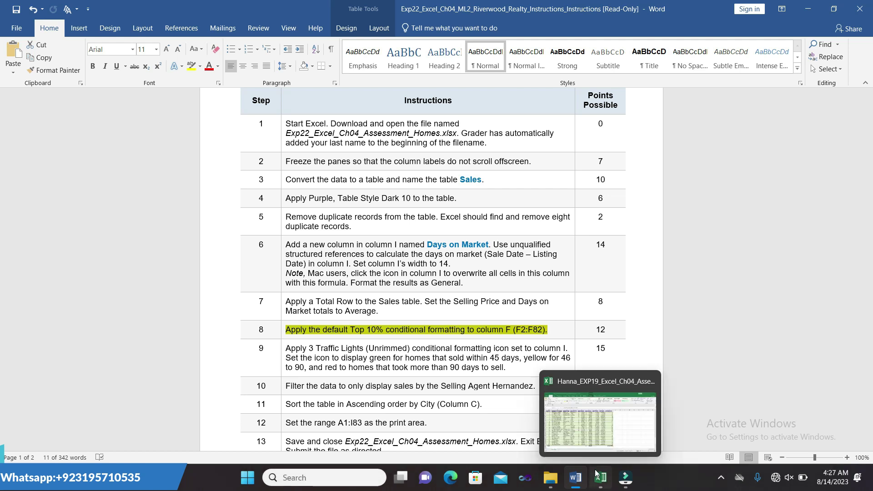
left_click(574, 417)
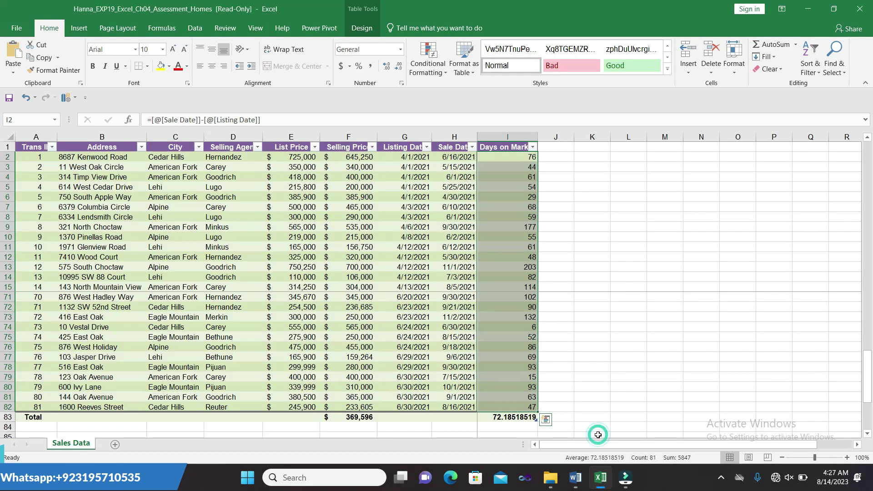
Apply Quick Analysis Top 10% formatting to Days on Market, flagging values like 177 and 203
left_click(545, 418)
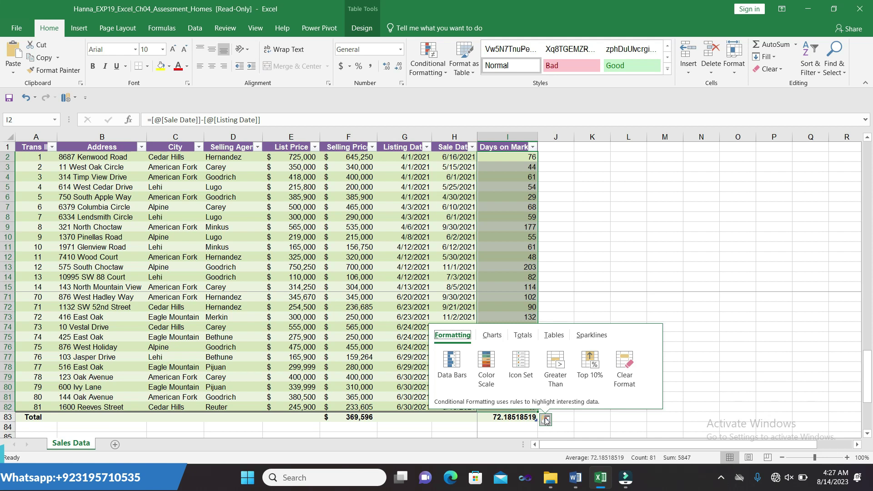
left_click(594, 369)
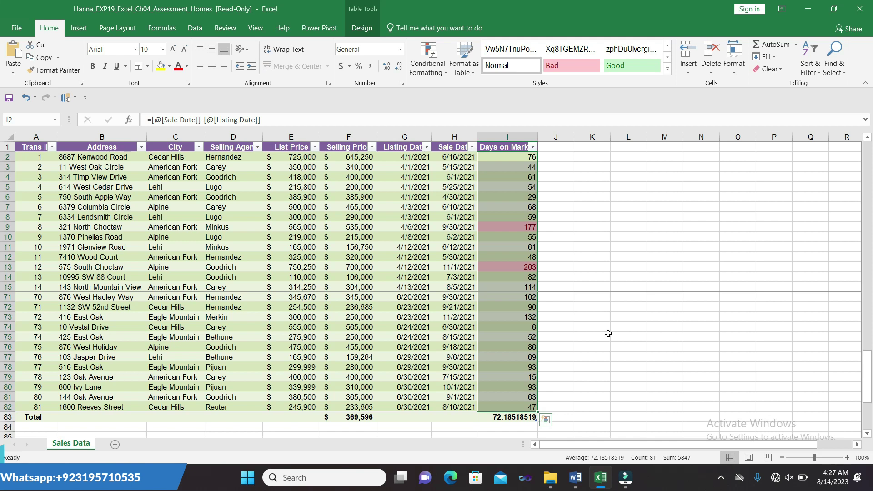
left_click(608, 334)
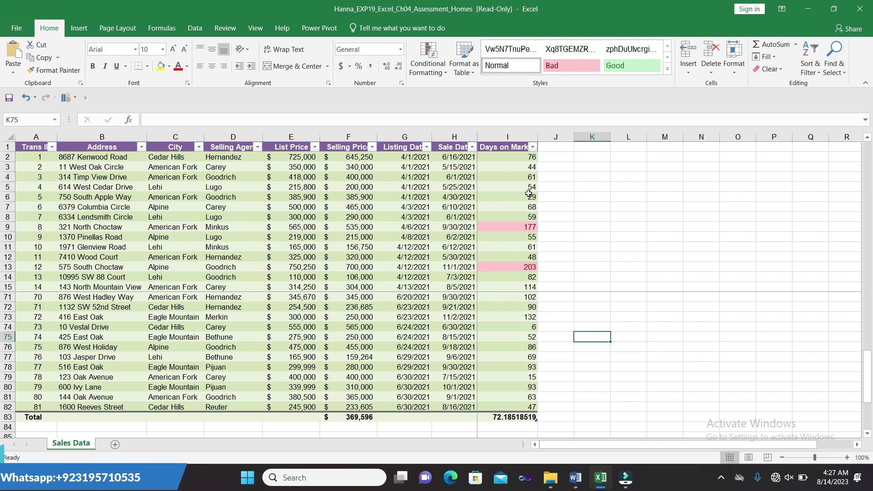
Scroll through the sheet to review highlighted values such as 185 and 194
mouse_move(868, 361)
left_mouse_down()
mouse_move(864, 330)
mouse_move(809, 199)
mouse_move(802, 136)
left_mouse_up()
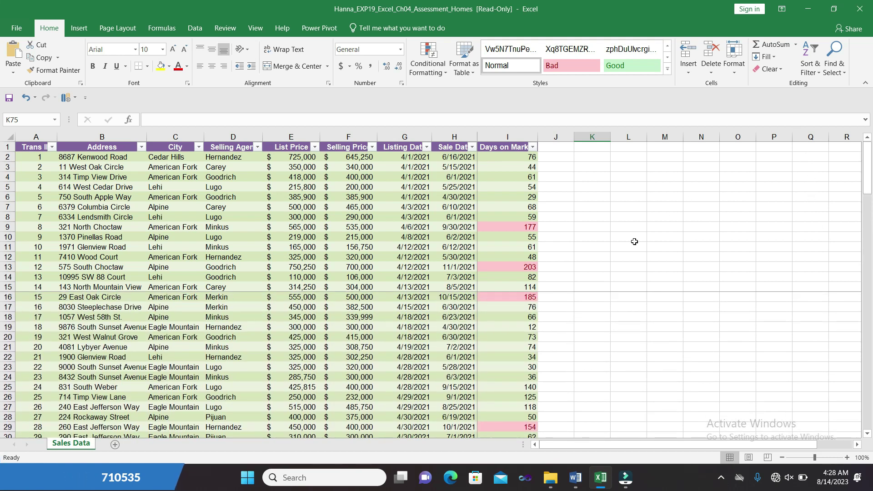
left_click_drag(868, 178, 872, 419)
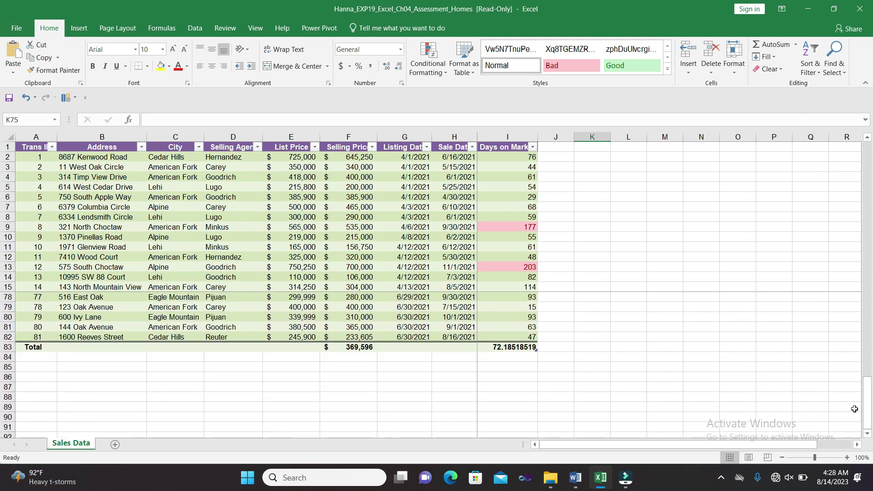
left_click(576, 480)
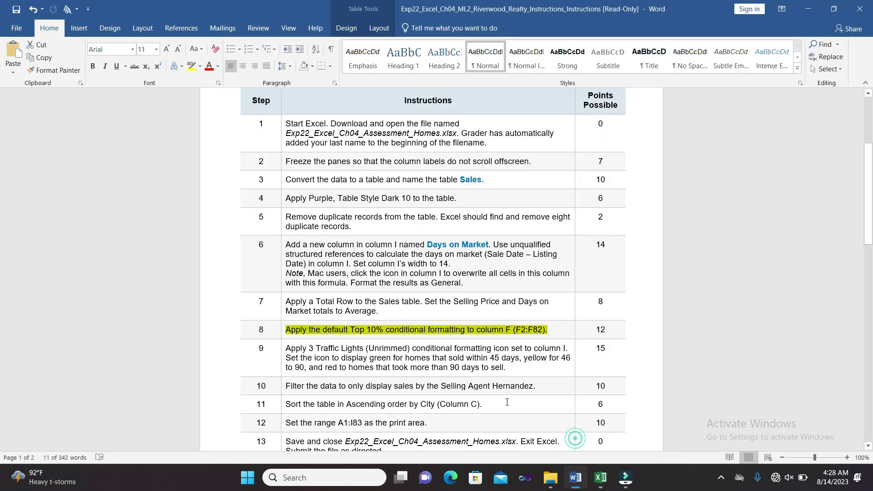
left_click(559, 327)
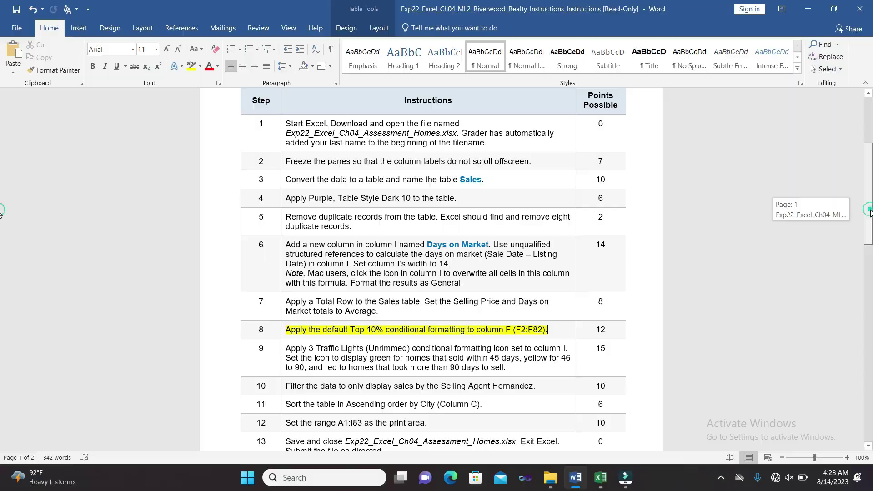